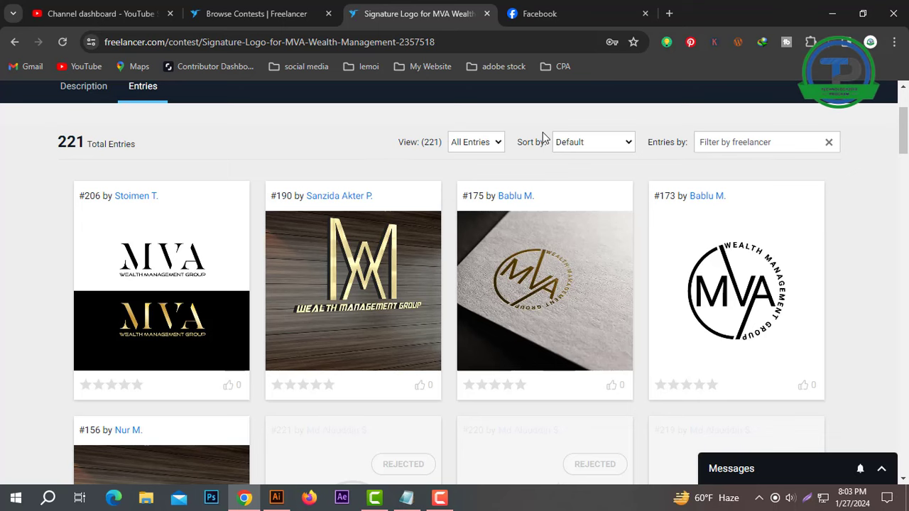
# Step: Open the chat with the contest client from the recent messages list
pyautogui.scroll(1, 549, 135)
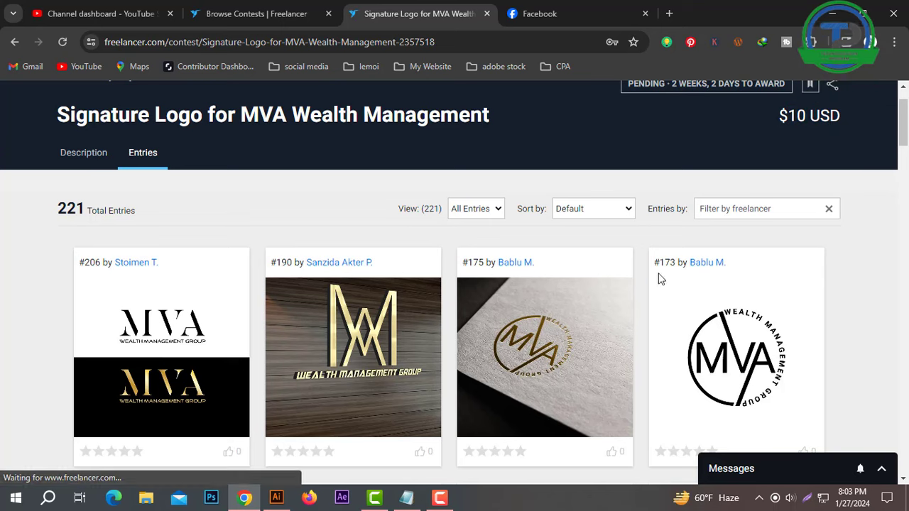
pyautogui.scroll(-1, 588, 271)
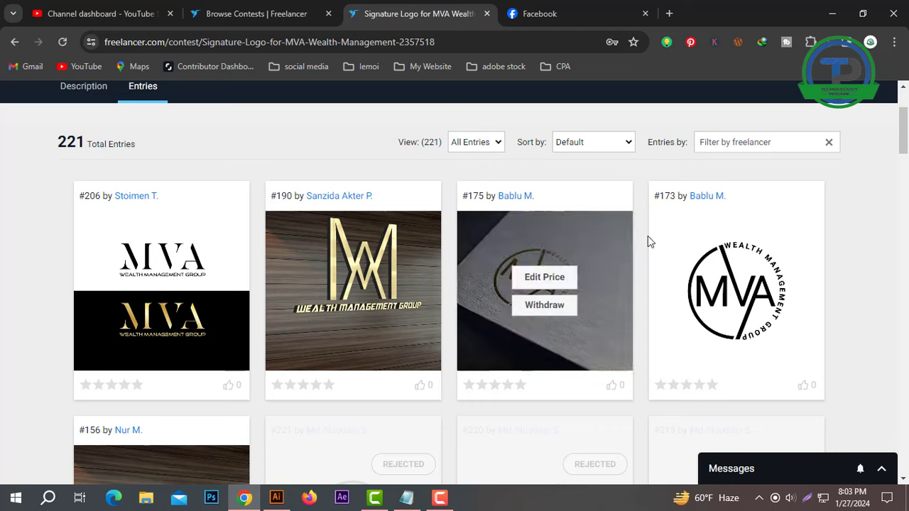
pyautogui.scroll(1, 649, 223)
pyautogui.scroll(1, 596, 170)
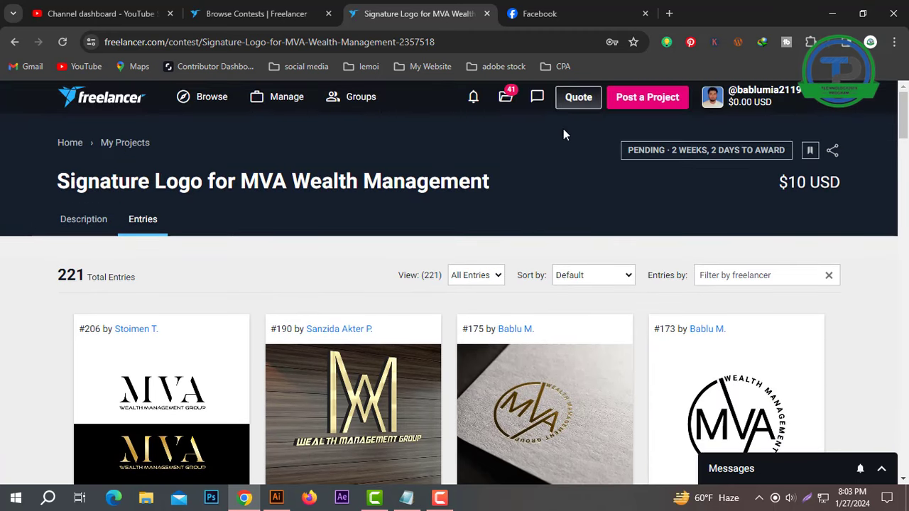
pyautogui.click(538, 101)
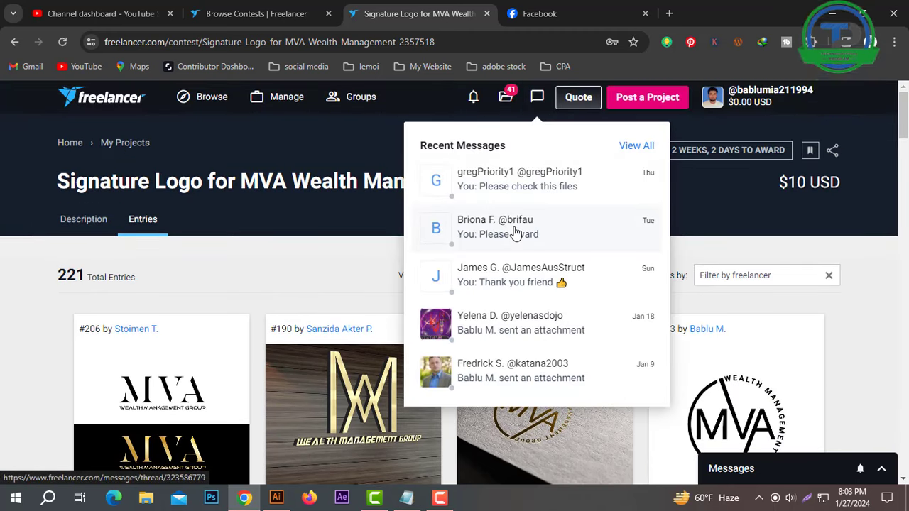
pyautogui.click(407, 222)
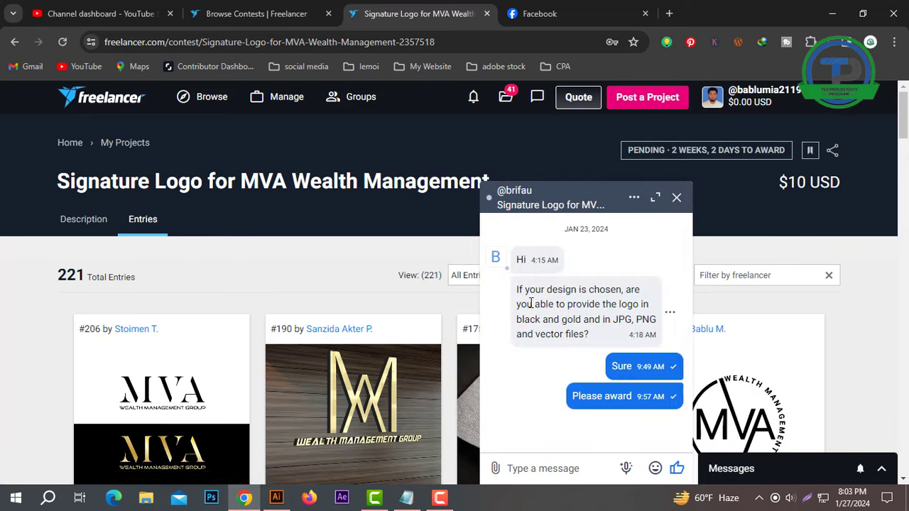
# Step: Highlight parts of the client's message, including the black and gold colour request
pyautogui.moveTo(517, 290); pyautogui.dragTo(561, 304)
pyautogui.click(584, 305)
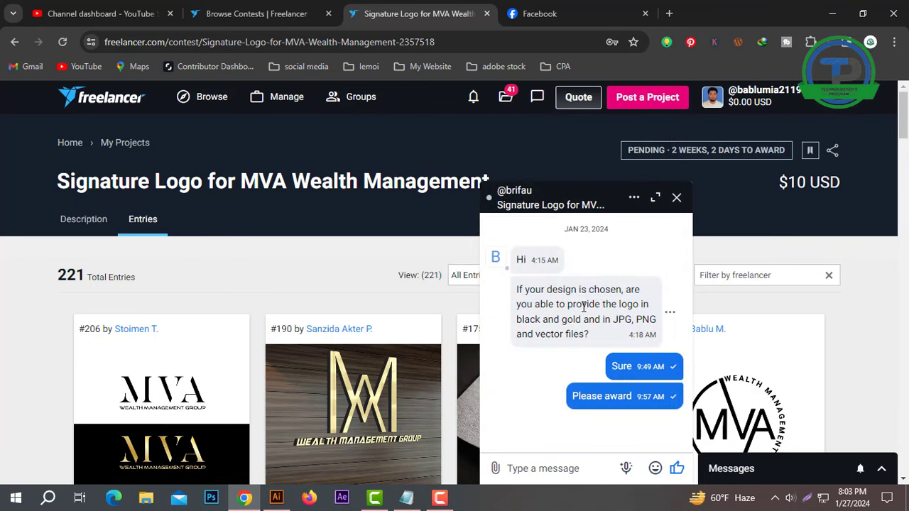
pyautogui.doubleClick(568, 305)
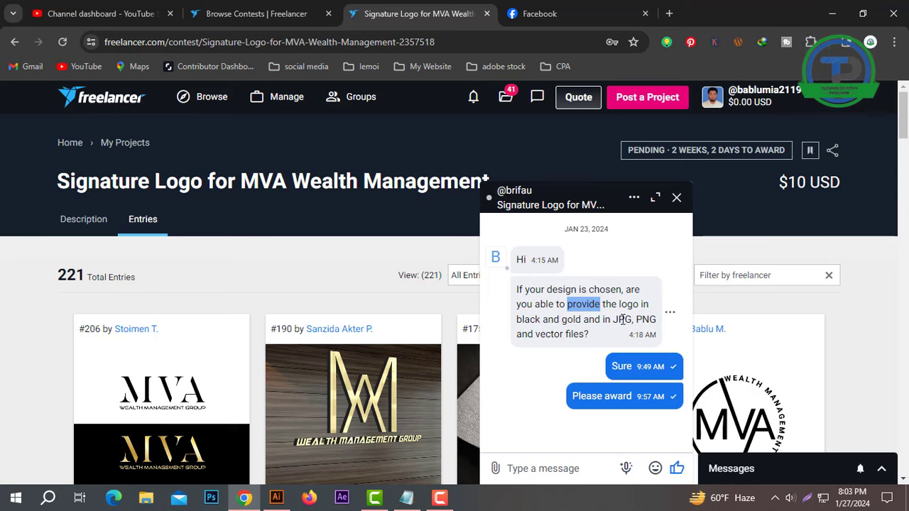
pyautogui.moveTo(518, 289); pyautogui.dragTo(601, 292)
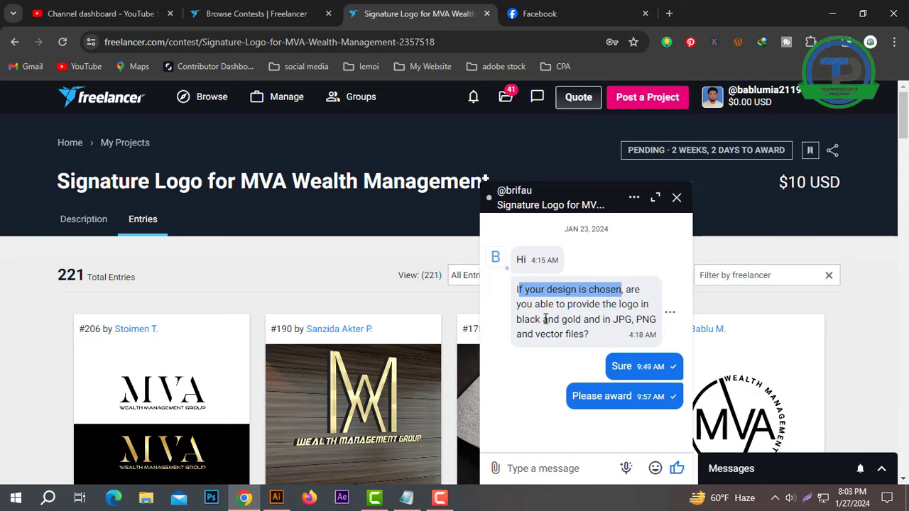
pyautogui.moveTo(517, 320); pyautogui.dragTo(575, 321)
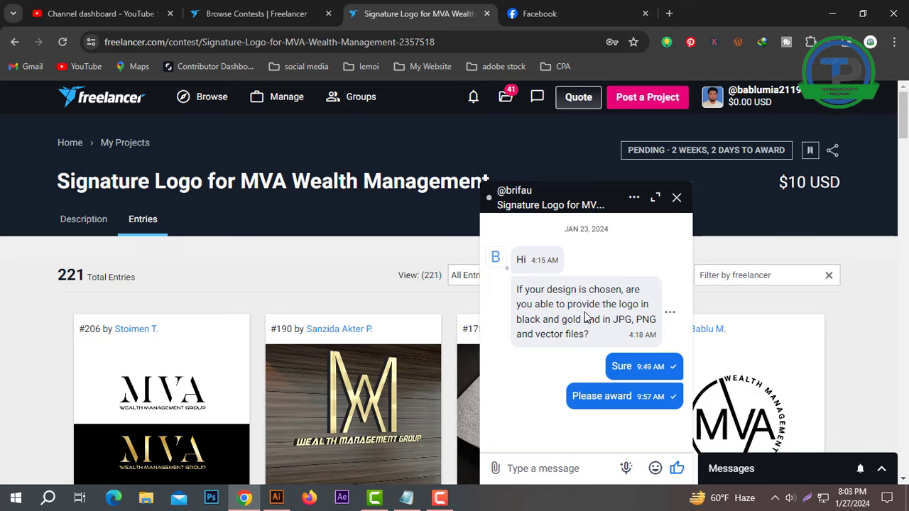
pyautogui.rightClick(619, 282)
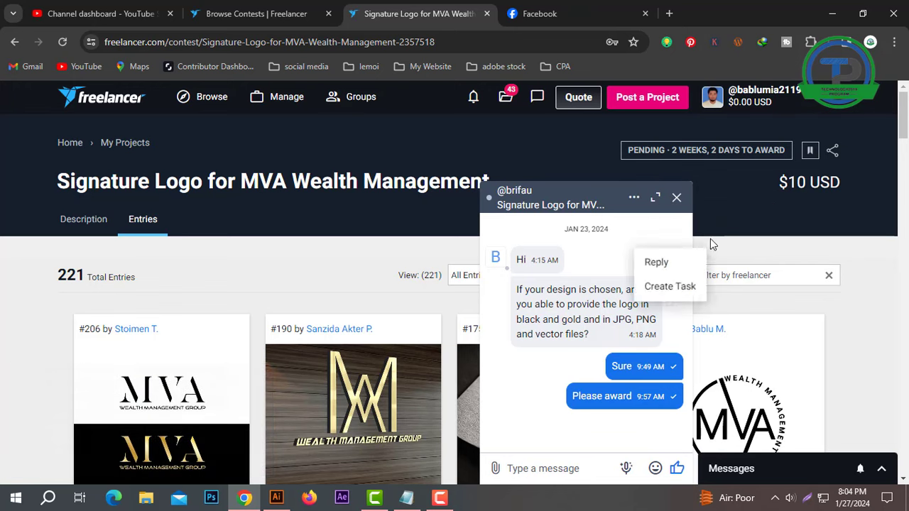
# Step: Copy 'MVA Wealth Management Group' from the contest description and switch to Illustrator
pyautogui.click(677, 198)
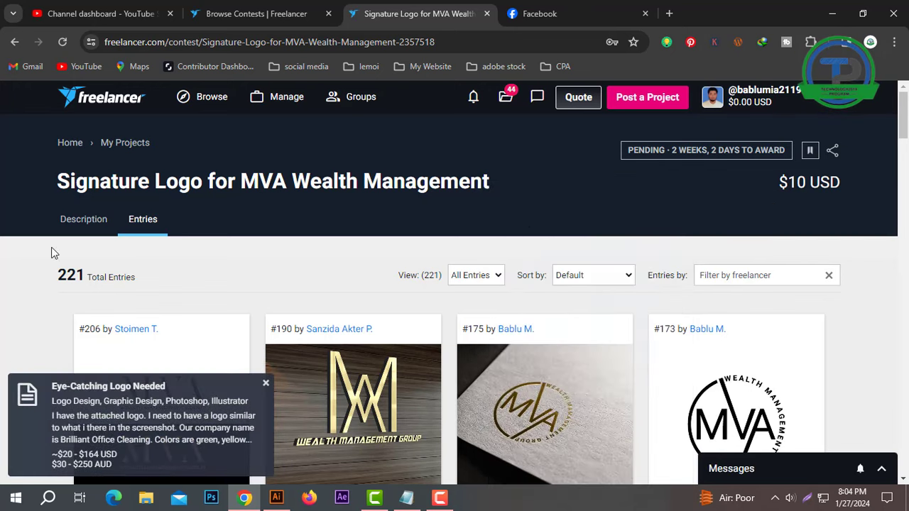
pyautogui.click(81, 224)
pyautogui.scroll(-2, 240, 284)
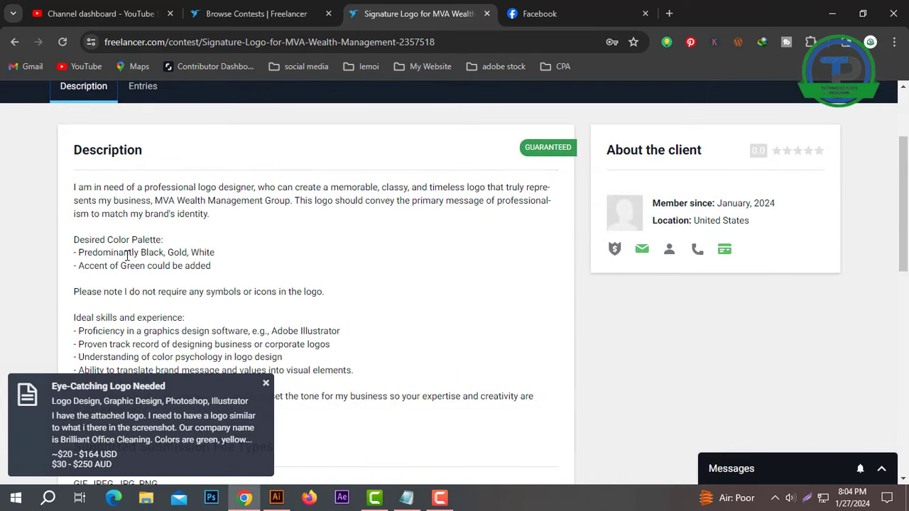
pyautogui.moveTo(155, 202); pyautogui.dragTo(291, 204)
pyautogui.rightClick(281, 203)
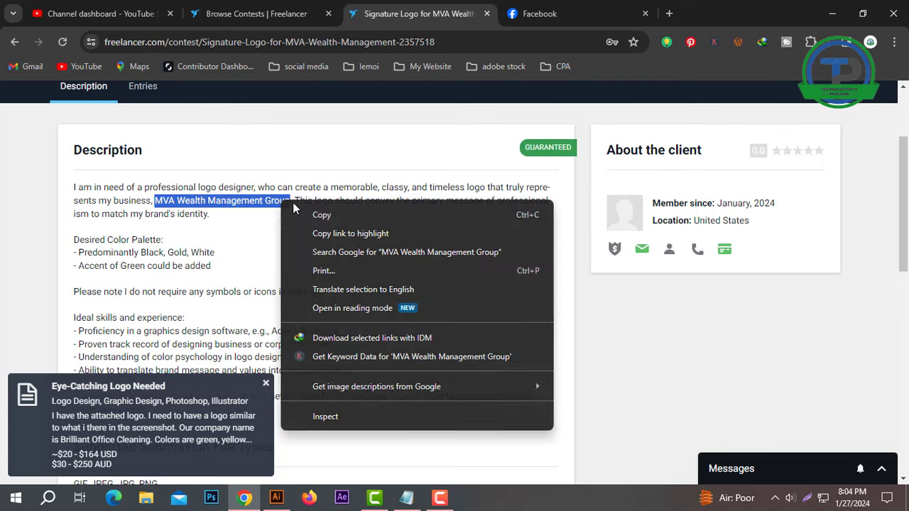
pyautogui.click(323, 213)
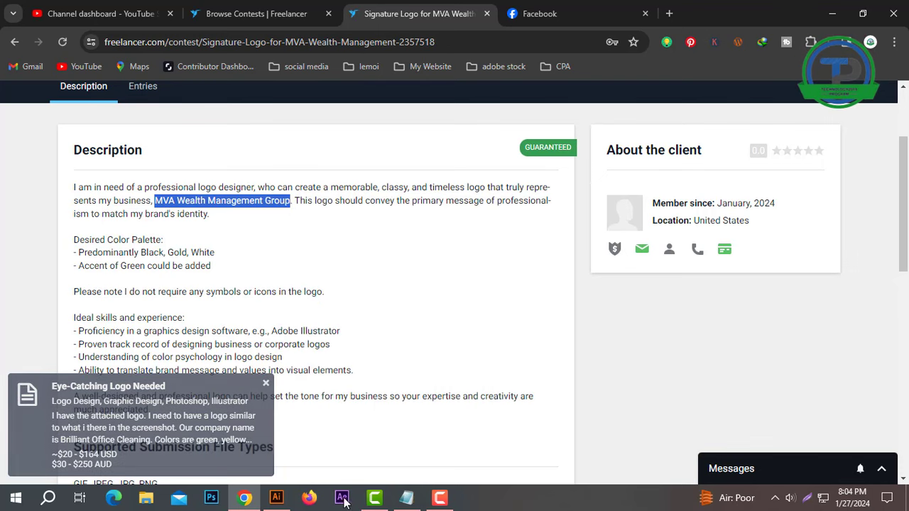
pyautogui.click(276, 498)
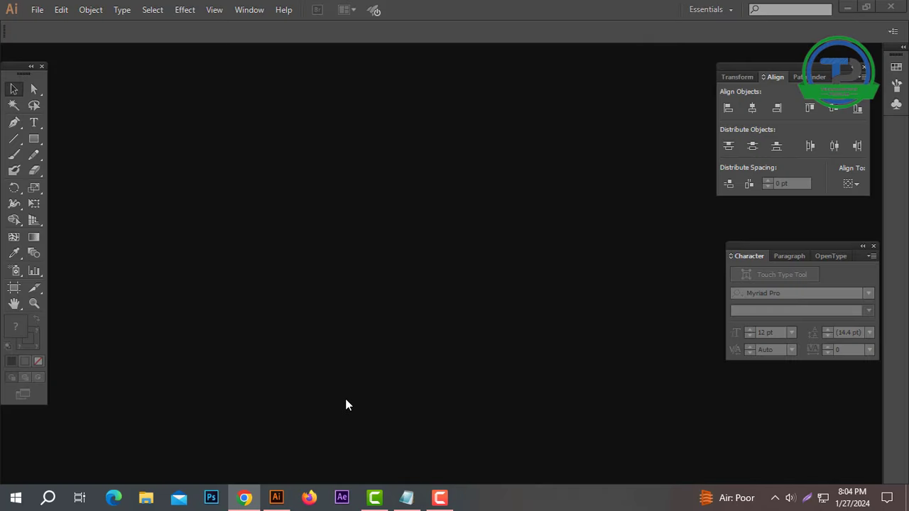
# Step: Create a new landscape A4 document
pyautogui.click(37, 9)
pyautogui.click(68, 28)
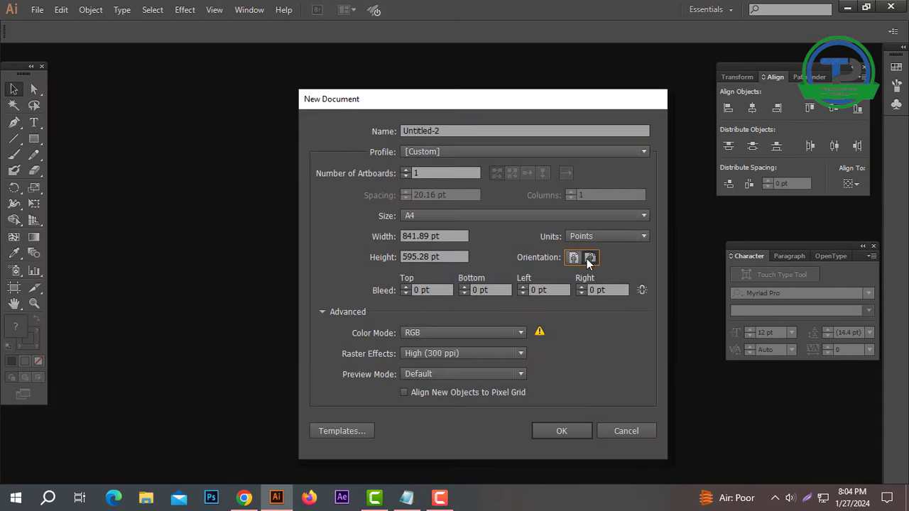
pyautogui.click(572, 429)
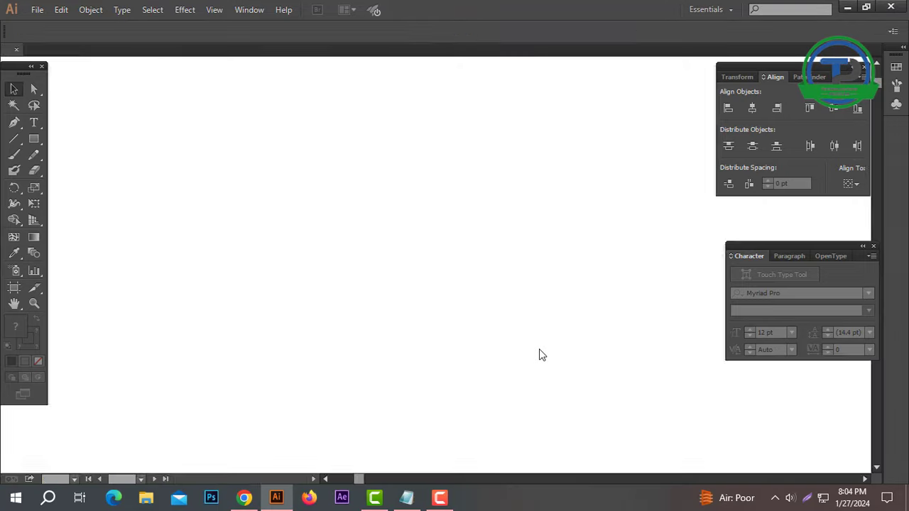
# Step: Paste the business name, enlarge it to about 43.77 pt and move it near the artboard top
pyautogui.hotkey('ctrl', 'v')
pyautogui.moveTo(488, 268); pyautogui.dragTo(630, 317)
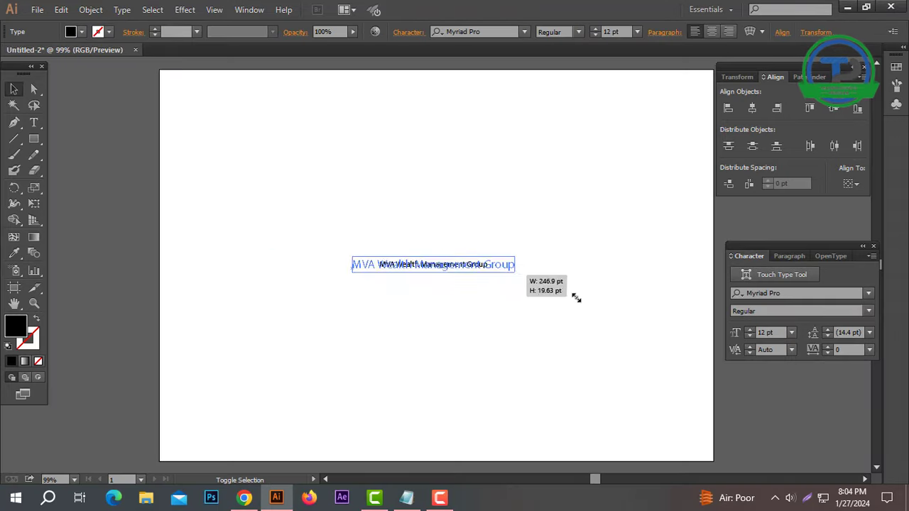
pyautogui.moveTo(505, 264); pyautogui.dragTo(505, 153)
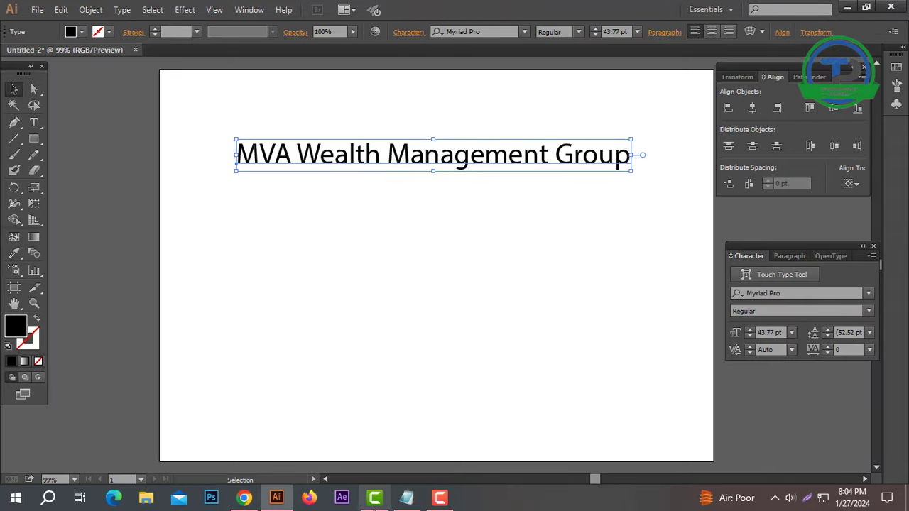
pyautogui.click(244, 497)
pyautogui.scroll(2, 503, 106)
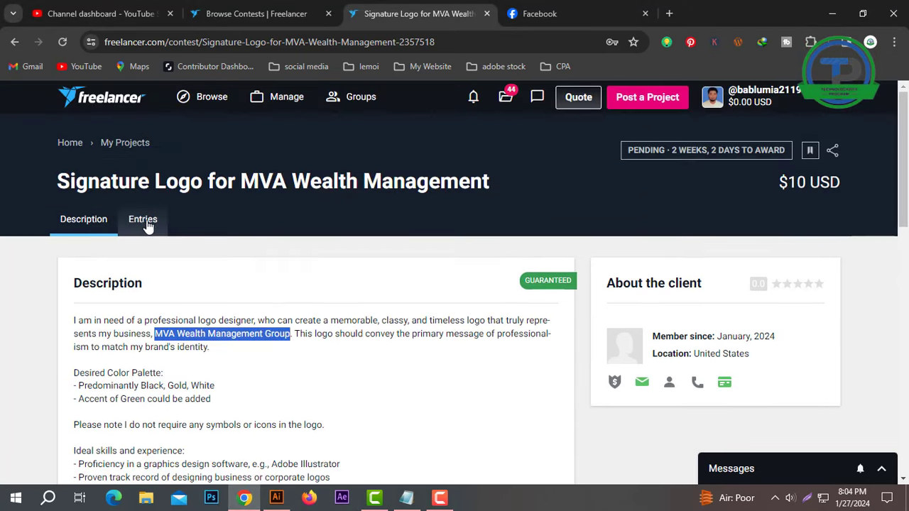
# Step: Open contest entry #173 from the Entries list
pyautogui.click(144, 217)
pyautogui.scroll(-2, 617, 311)
pyautogui.click(686, 335)
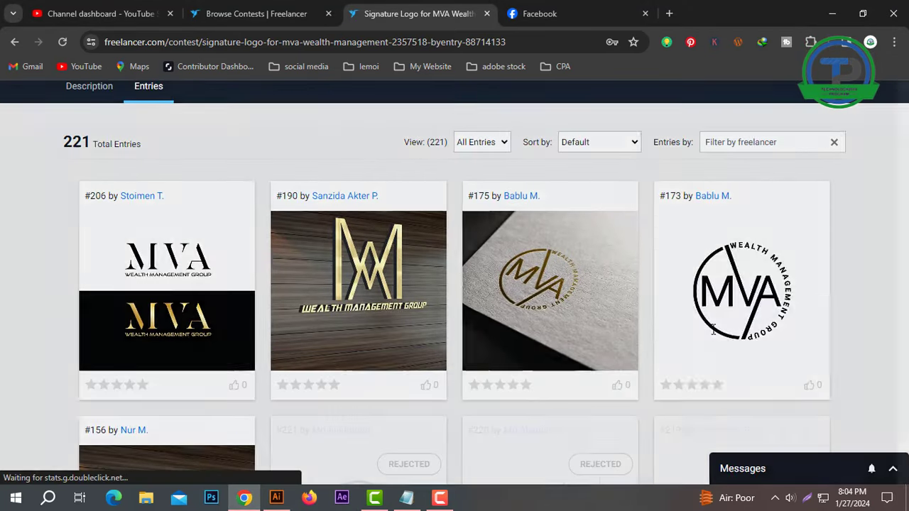
# Step: Screen-capture the circular MVA logo and paste it into the Illustrator document
pyautogui.click(808, 498)
pyautogui.moveTo(174, 167); pyautogui.dragTo(454, 446)
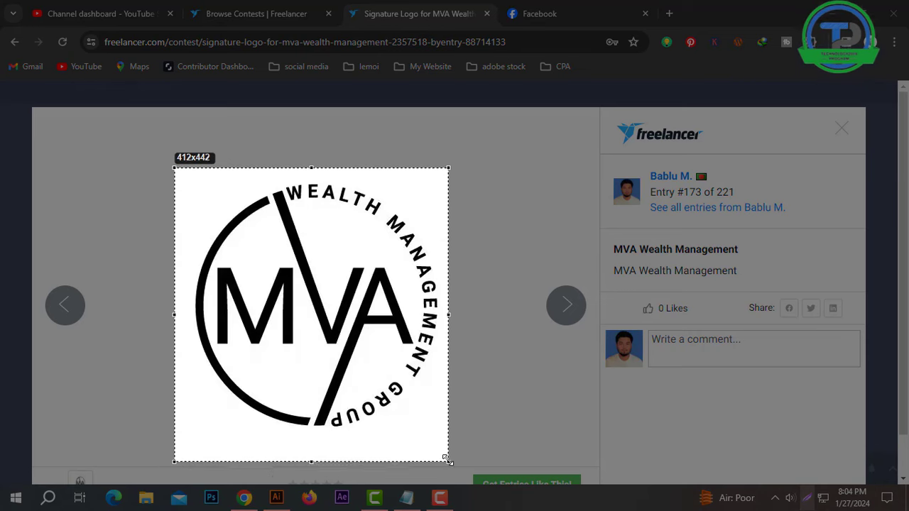
pyautogui.hotkey('ctrl', 'c')
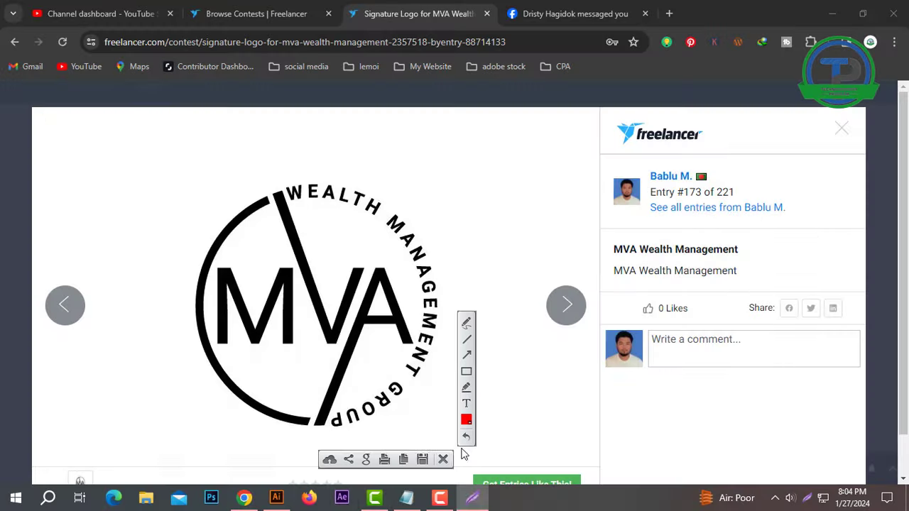
pyautogui.click(277, 501)
pyautogui.hotkey('ctrl', 'v')
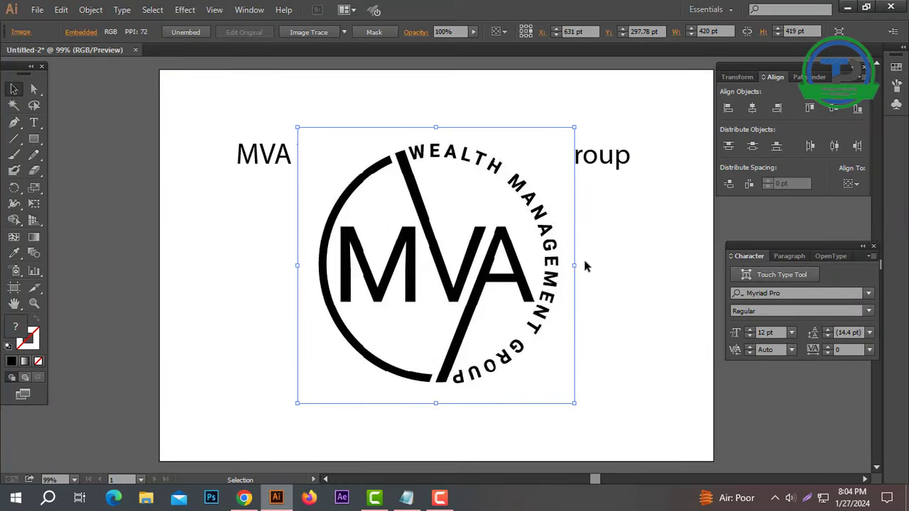
# Step: Shrink the pasted logo to about 223 pt and move it to the artboard's left side
pyautogui.moveTo(576, 268); pyautogui.dragTo(524, 269)
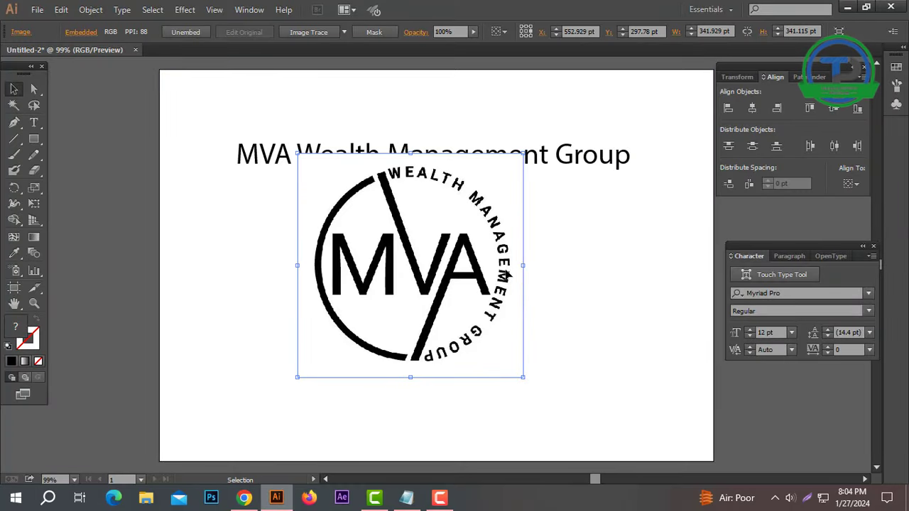
pyautogui.moveTo(459, 264)
pyautogui.mouseDown()
pyautogui.moveTo(356, 273)
pyautogui.moveTo(306, 290)
pyautogui.mouseUp()
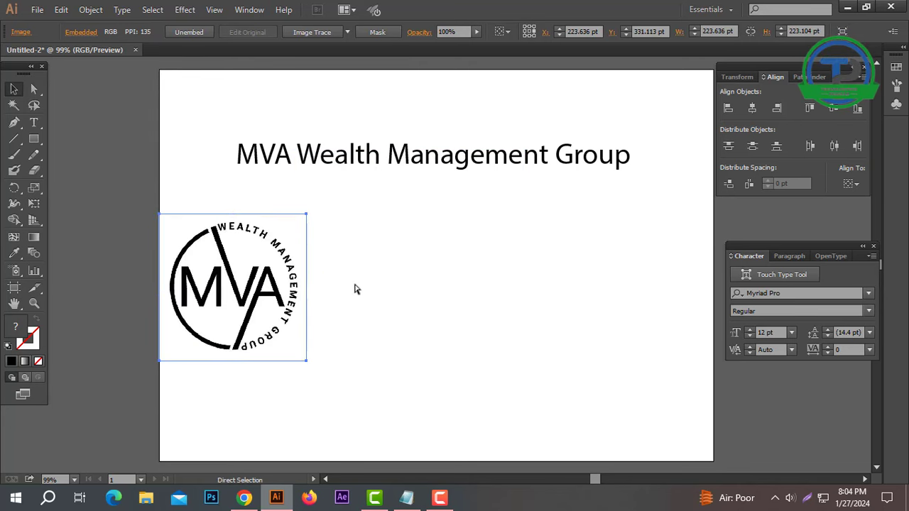
pyautogui.click(494, 272)
# Step: Cut 'MVA' out of the headline into its own text, moving 'Wealth Management Group' up right
pyautogui.moveTo(285, 155); pyautogui.dragTo(377, 233)
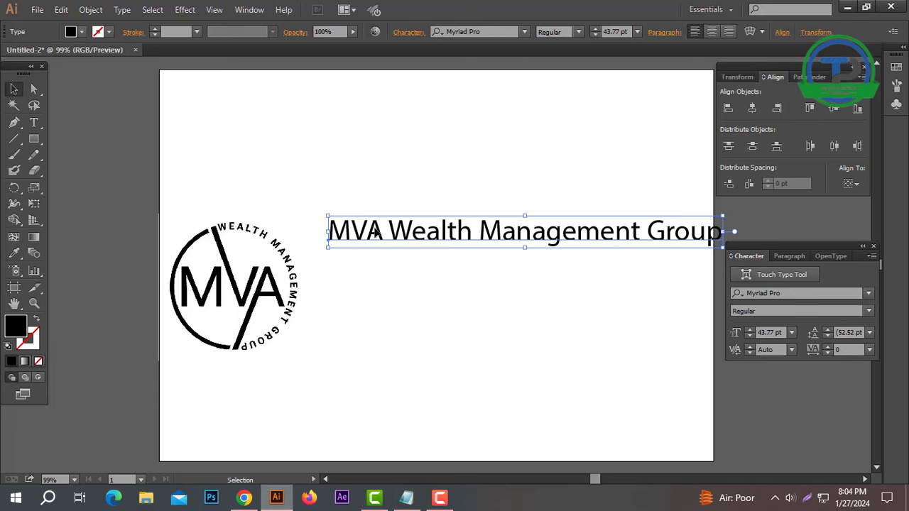
pyautogui.doubleClick(382, 232)
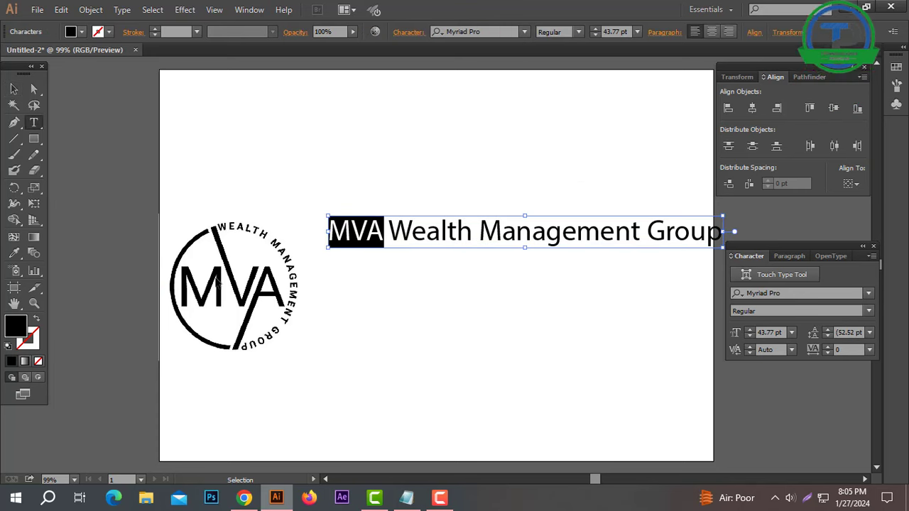
pyautogui.hotkey('ctrl', 'x')
pyautogui.press('Escape')
pyautogui.hotkey('ctrl', 'v')
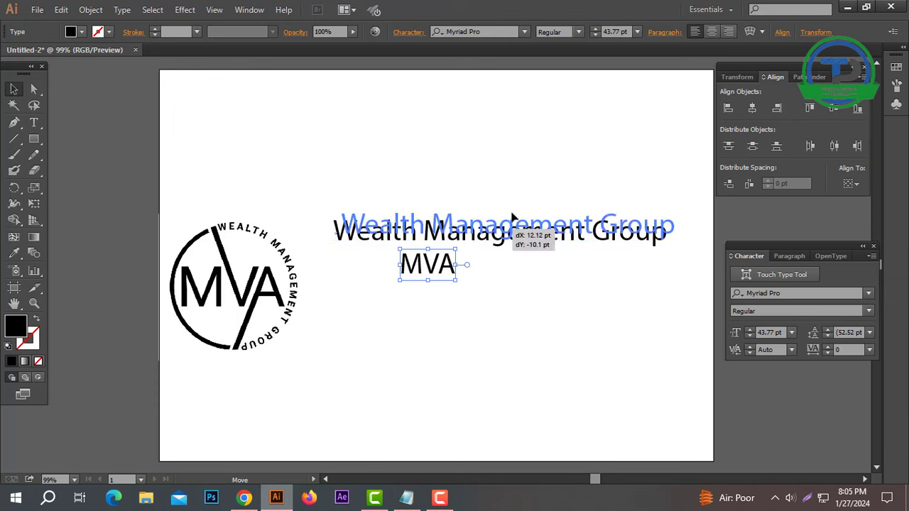
pyautogui.moveTo(441, 241); pyautogui.dragTo(471, 142)
# Step: Scale the MVA text up to about 250.85 pt
pyautogui.click(455, 268)
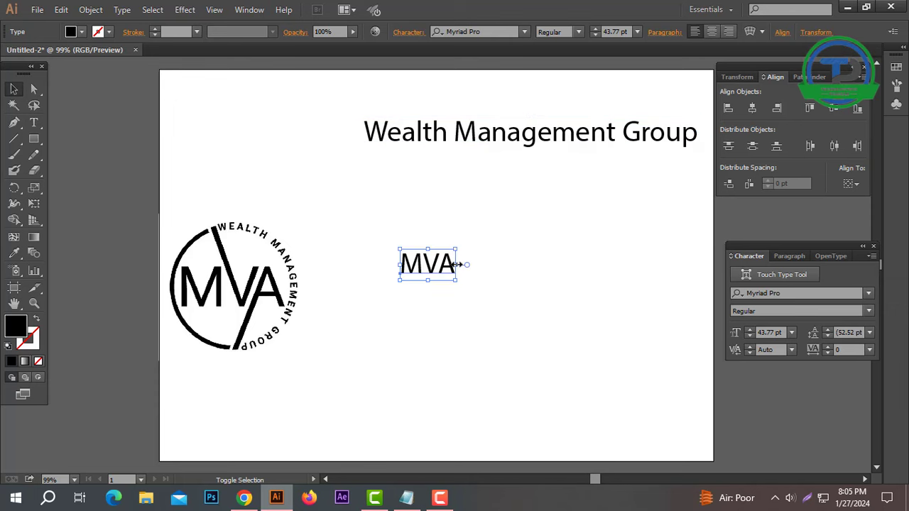
pyautogui.moveTo(457, 265); pyautogui.dragTo(662, 265)
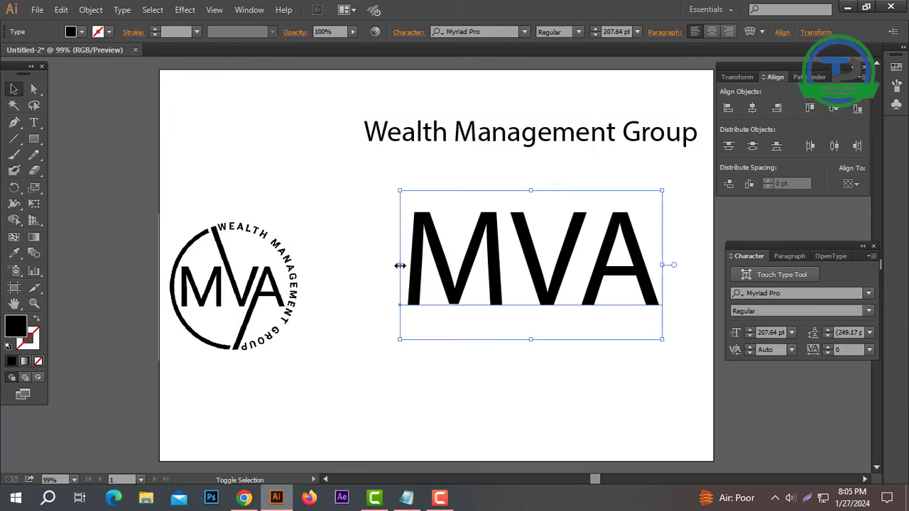
pyautogui.moveTo(400, 265); pyautogui.dragTo(342, 267)
pyautogui.moveTo(531, 339); pyautogui.dragTo(568, 368)
pyautogui.click(487, 314)
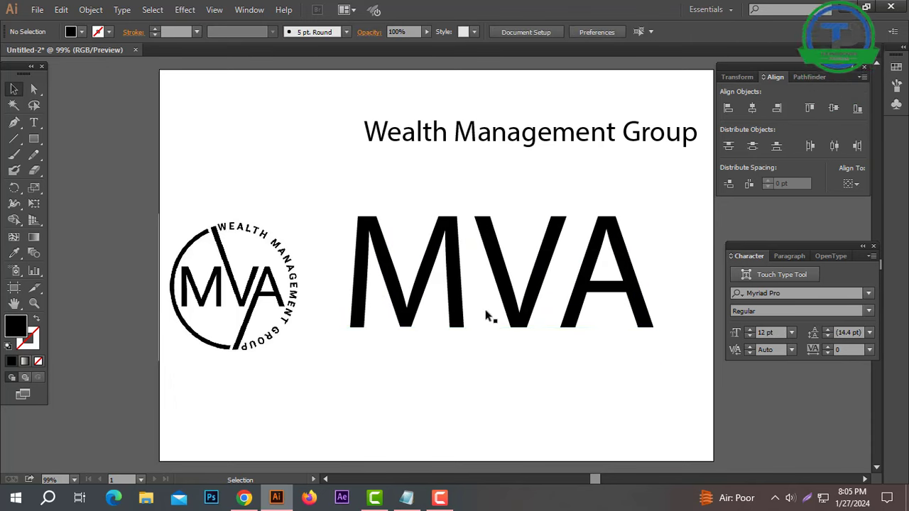
pyautogui.click(362, 285)
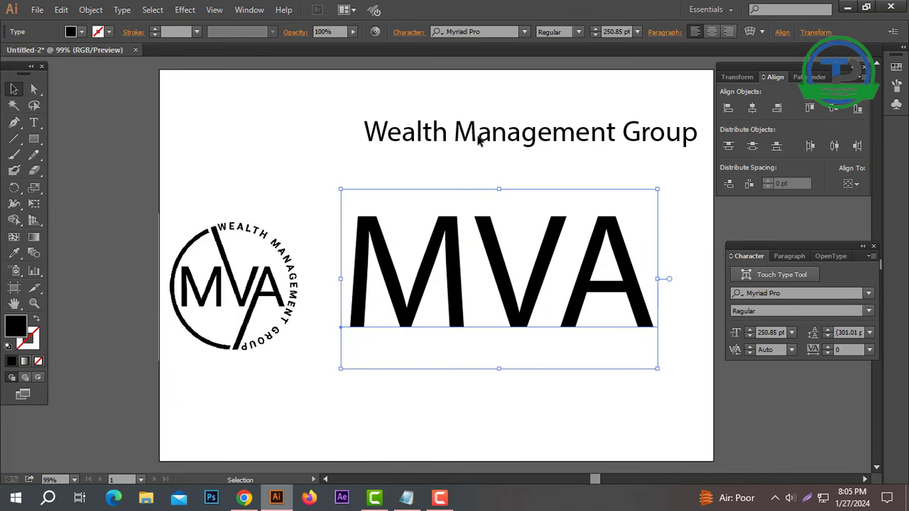
# Step: Set the MVA text's font to Microsoft New Tai Lue, replacing Myriad Pro
pyautogui.click(489, 32)
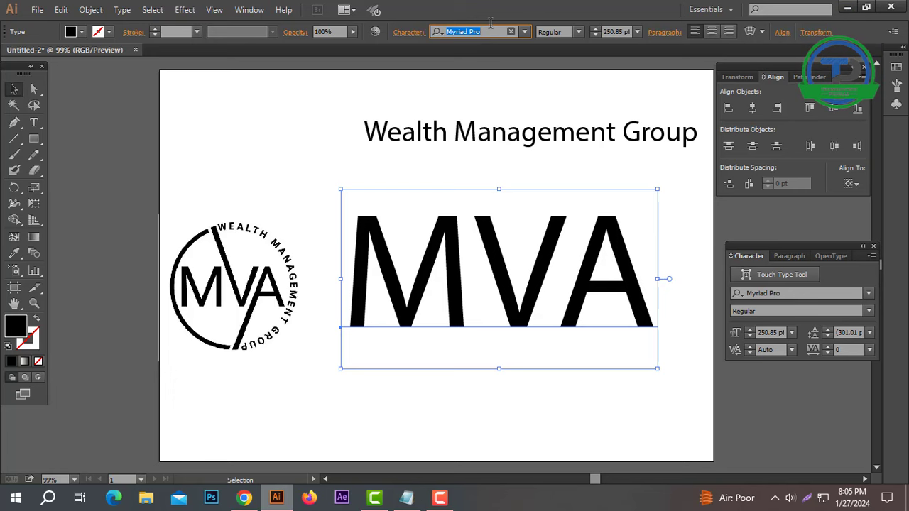
pyautogui.write('mic')
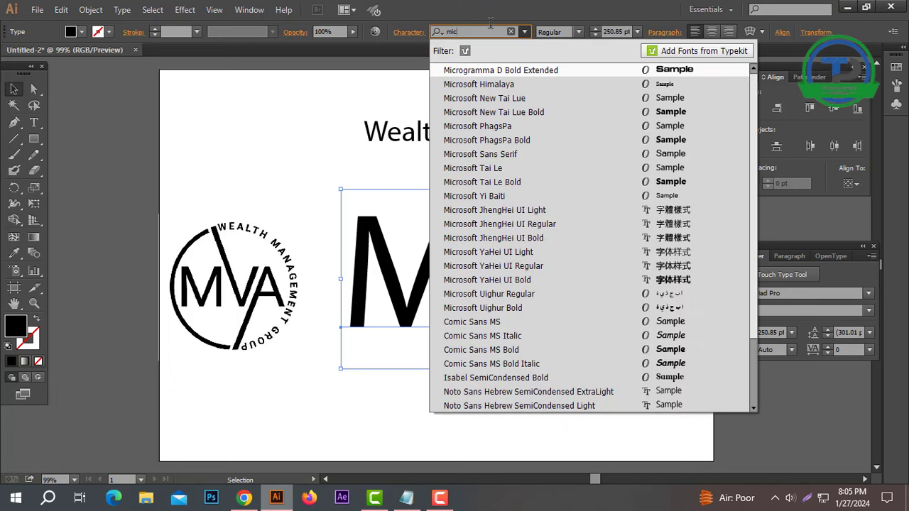
pyautogui.click(519, 102)
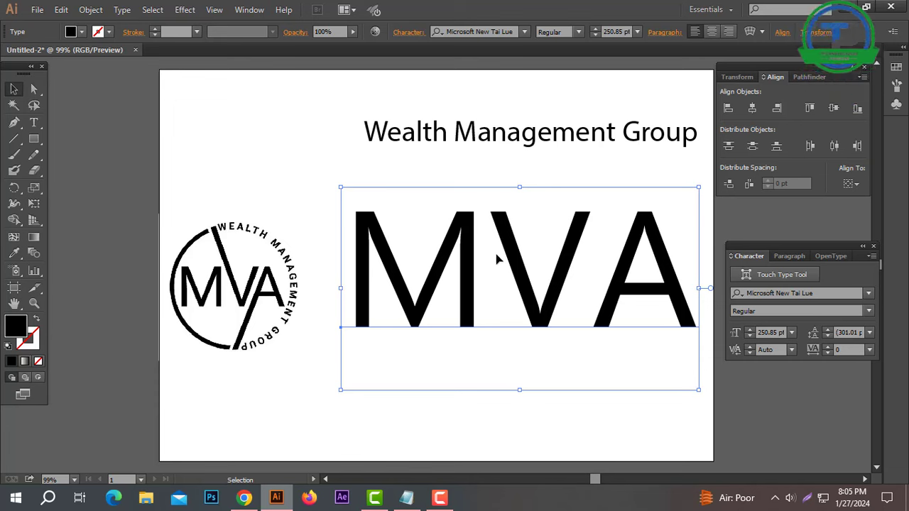
# Step: Convert the MVA text to outlines and ungroup it into separate letters
pyautogui.rightClick(529, 255)
pyautogui.click(559, 335)
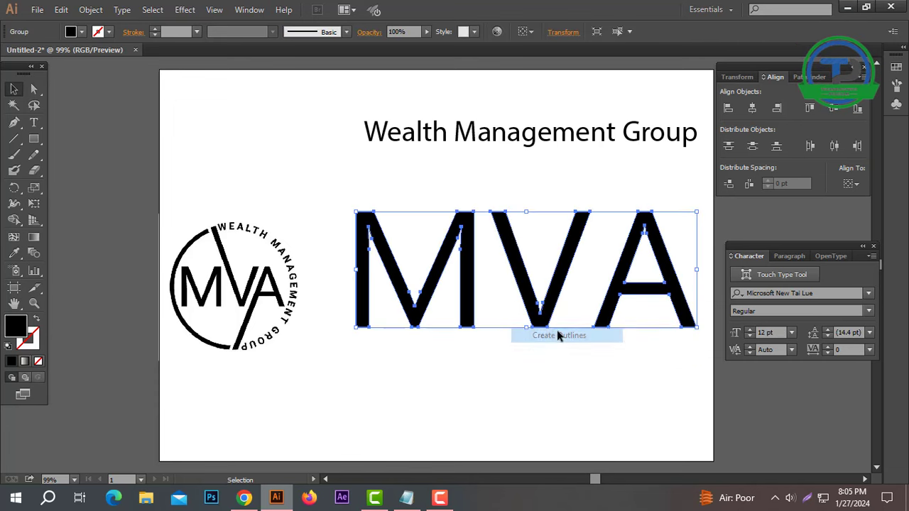
pyautogui.rightClick(516, 242)
pyautogui.click(550, 310)
# Step: Pull the V and A left toward the M so the A overlaps the V
pyautogui.click(589, 300)
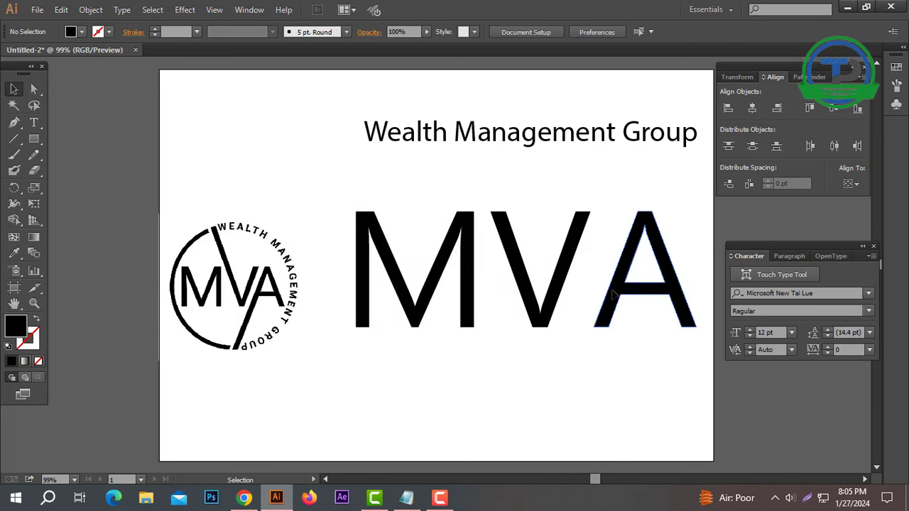
pyautogui.moveTo(616, 297)
pyautogui.mouseDown()
pyautogui.moveTo(582, 297)
pyautogui.moveTo(581, 289)
pyautogui.mouseUp()
pyautogui.moveTo(682, 355)
pyautogui.mouseDown()
pyautogui.moveTo(540, 298)
pyautogui.moveTo(554, 287)
pyautogui.mouseUp()
pyautogui.click(570, 368)
pyautogui.click(617, 291)
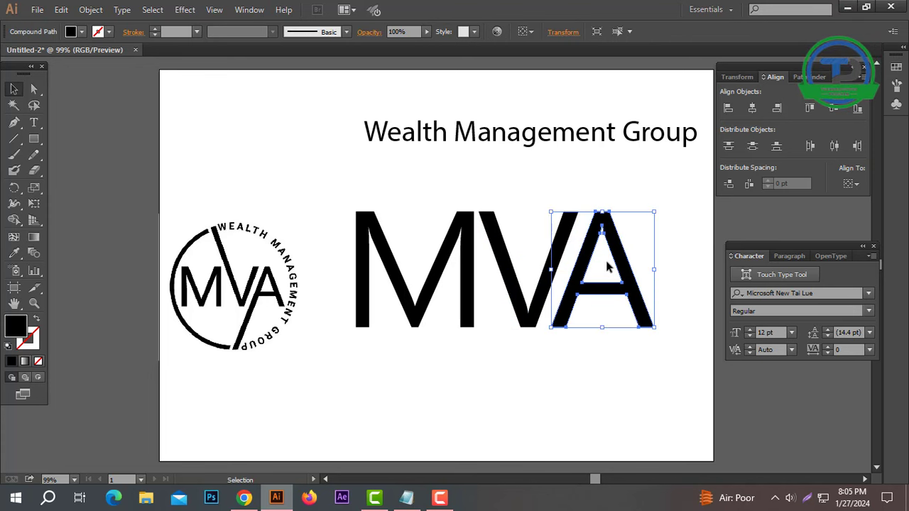
pyautogui.press('Left')
pyautogui.press('Left')
pyautogui.press('Left')
pyautogui.press('Left')
pyautogui.press('Left')
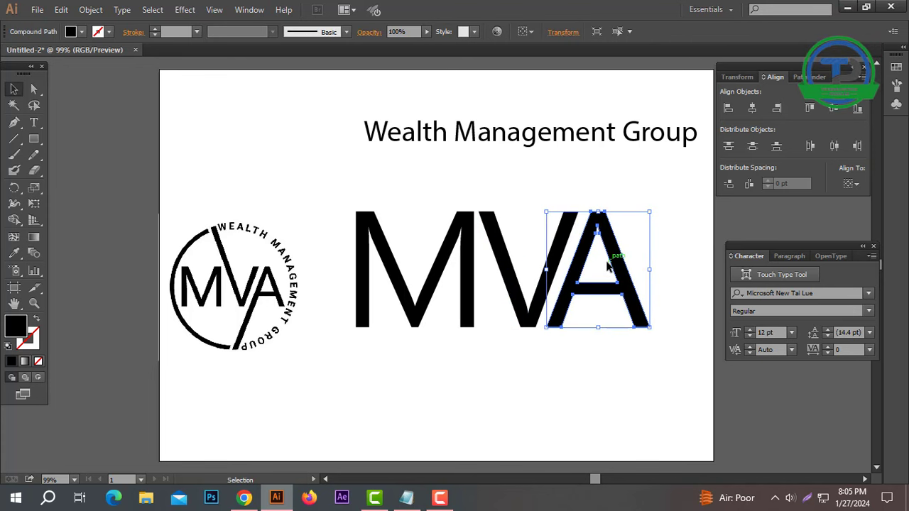
# Step: Select the M, V and A letters and group them together
pyautogui.moveTo(679, 232); pyautogui.dragTo(465, 242)
pyautogui.rightClick(485, 244)
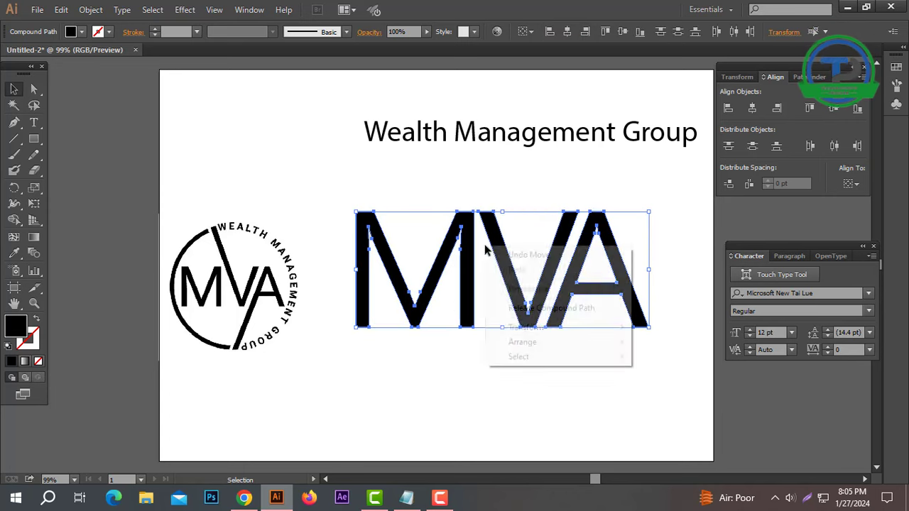
pyautogui.click(547, 306)
pyautogui.moveTo(643, 357); pyautogui.dragTo(316, 189)
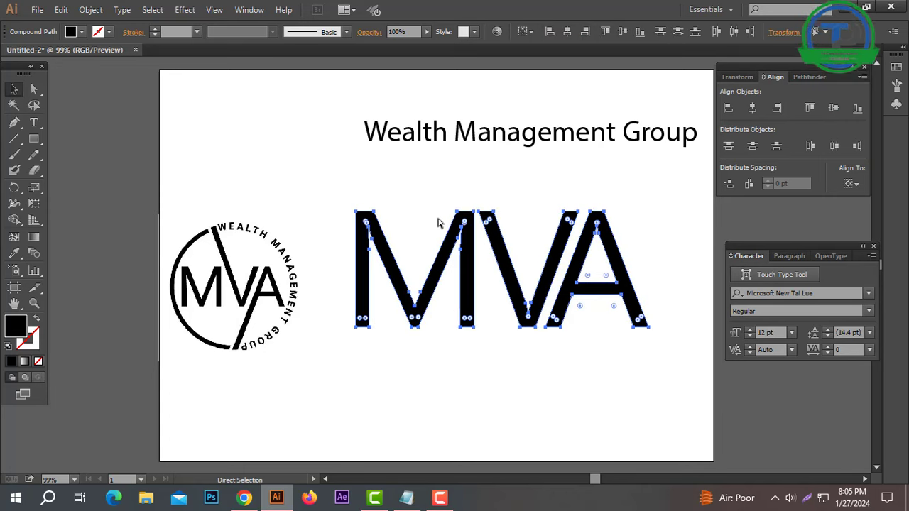
pyautogui.hotkey('ctrl', 'g')
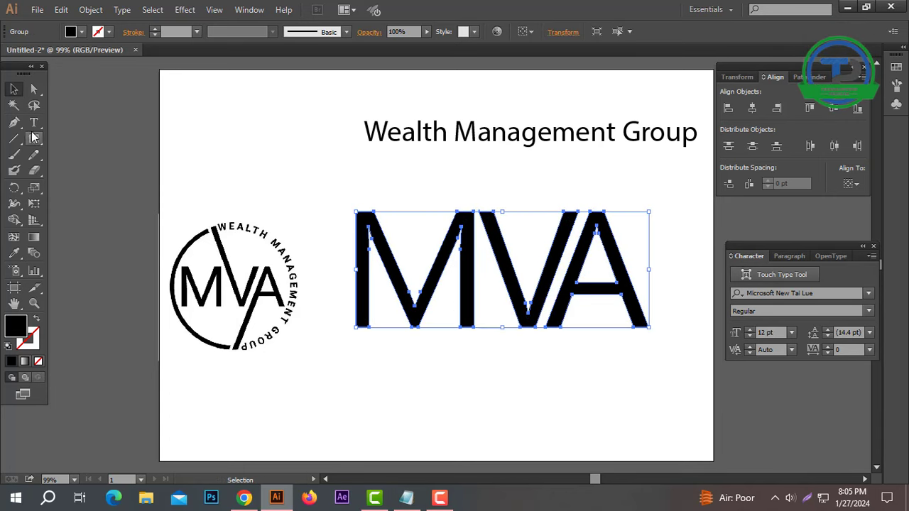
pyautogui.click(33, 139)
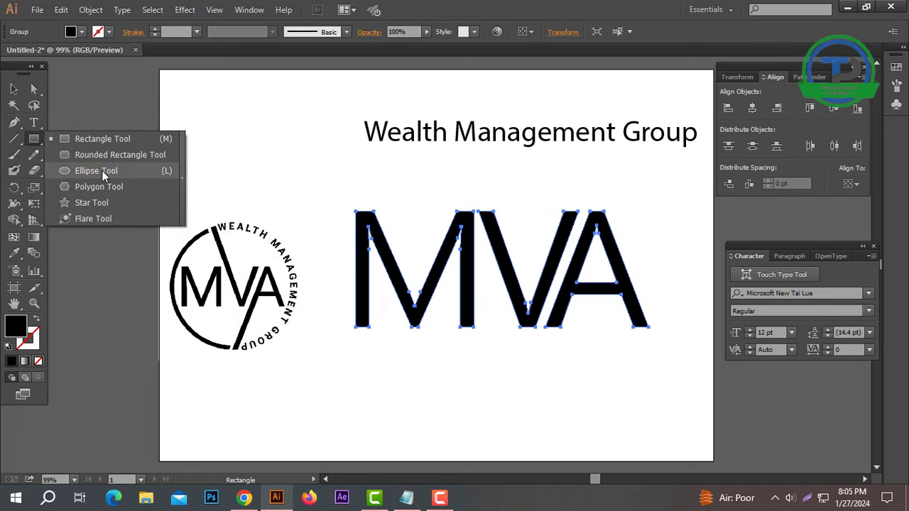
# Step: Draw a large black circle with the Ellipse tool and shrink the MVA letters
pyautogui.click(101, 171)
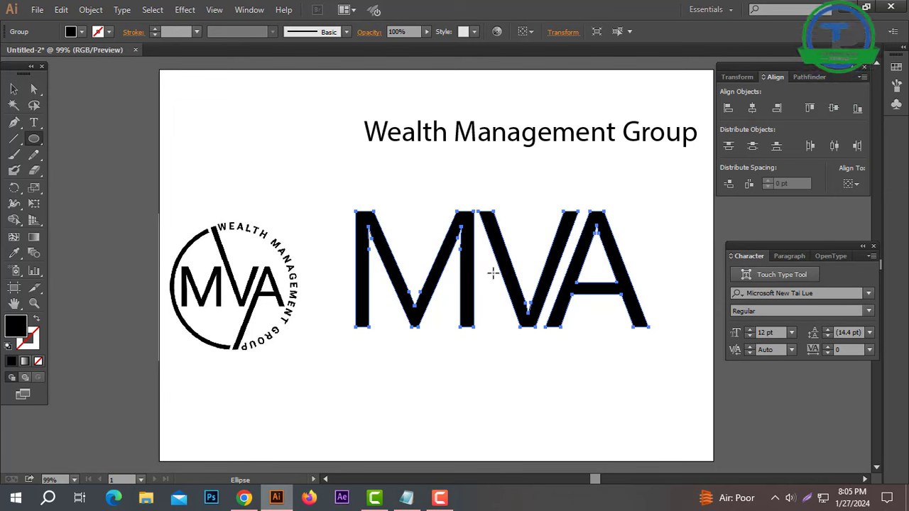
pyautogui.moveTo(493, 272); pyautogui.dragTo(643, 123)
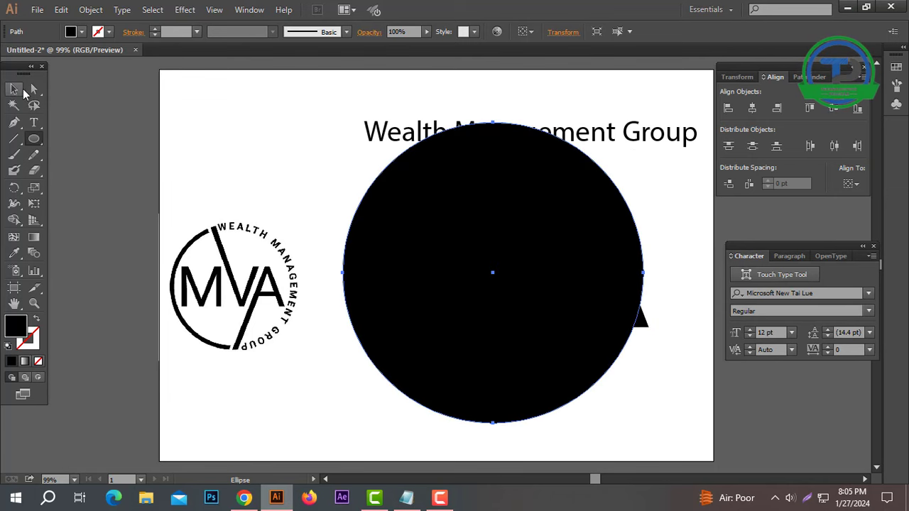
pyautogui.click(22, 90)
pyautogui.moveTo(470, 253); pyautogui.dragTo(607, 253)
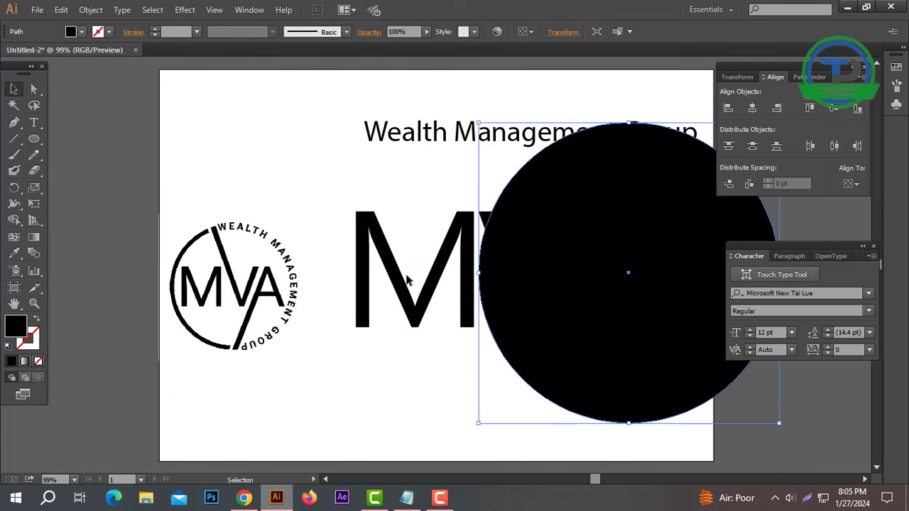
pyautogui.click(407, 279)
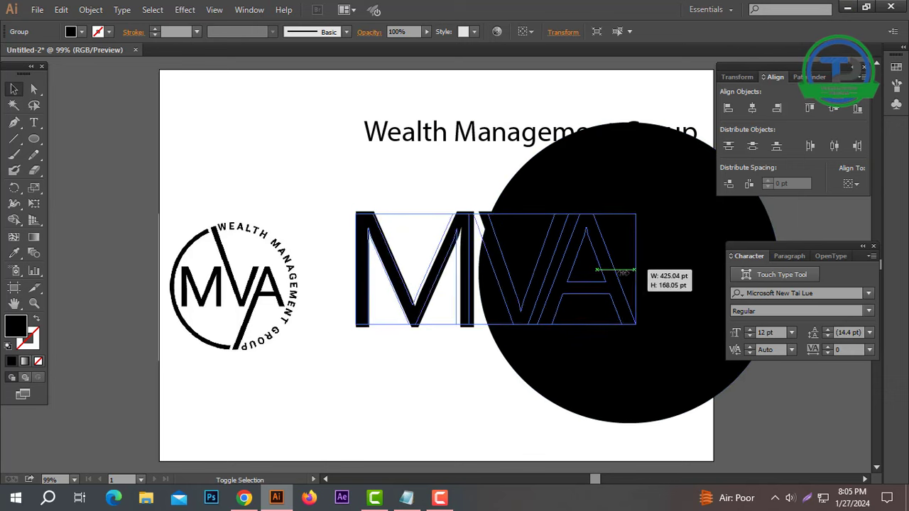
pyautogui.moveTo(649, 269); pyautogui.dragTo(448, 260)
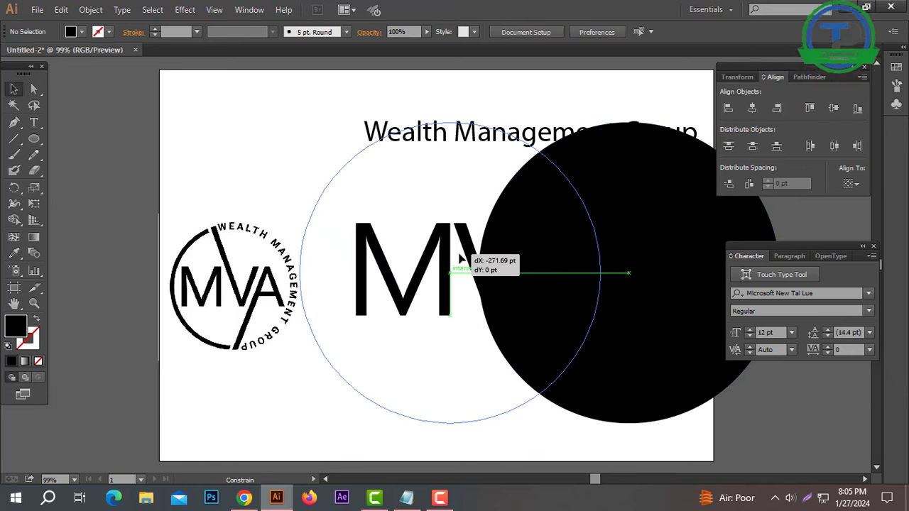
# Step: Swap the circle's fill to a stroke and raise the stroke weight to 11 pt
pyautogui.click(36, 323)
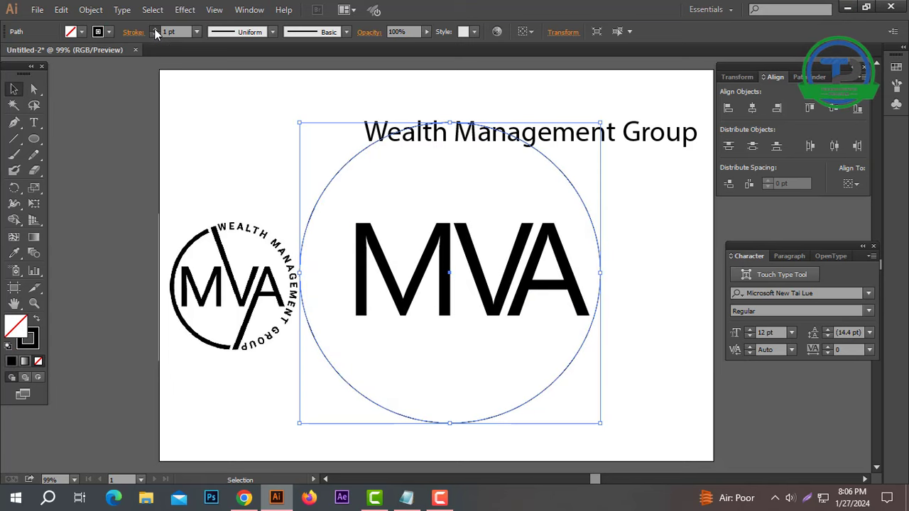
pyautogui.click(154, 30)
pyautogui.click(155, 30)
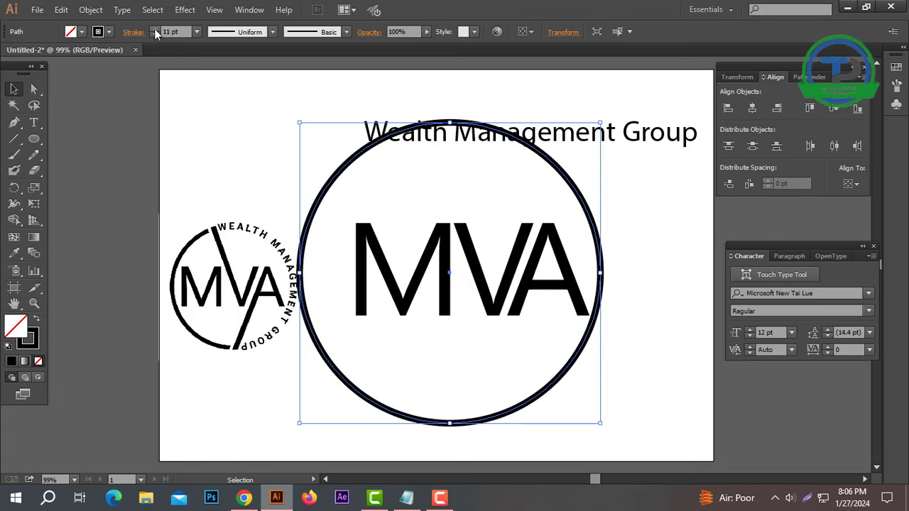
pyautogui.click(155, 30)
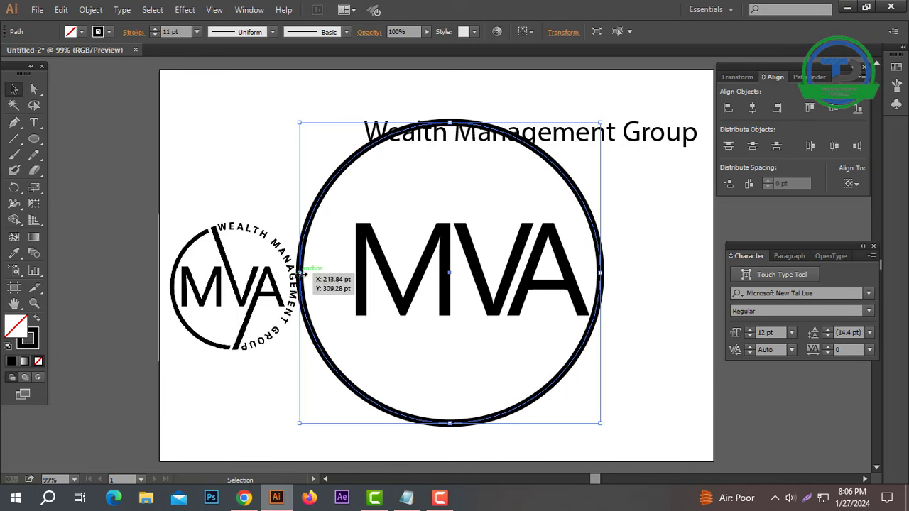
# Step: Shrink the circle around MVA and centre the two horizontally and vertically
pyautogui.moveTo(304, 275); pyautogui.dragTo(467, 279)
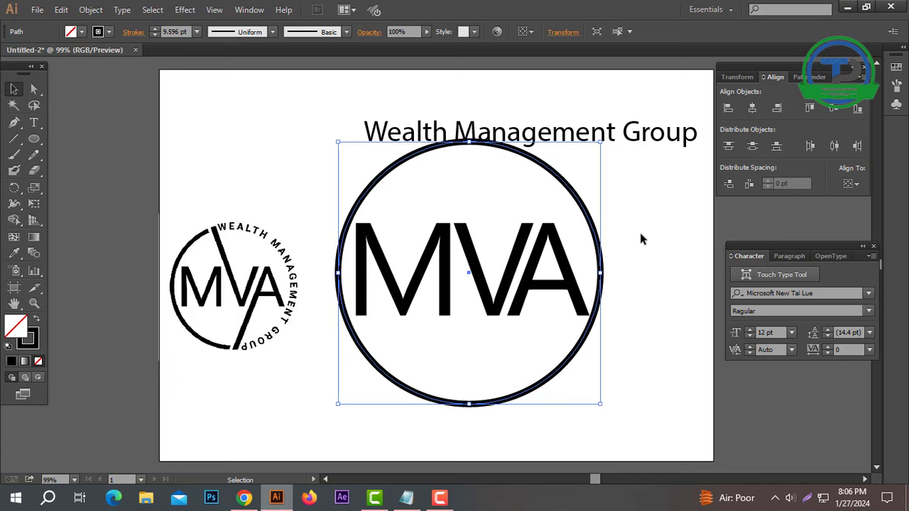
pyautogui.keyDown('shift'); pyautogui.click(361, 299); pyautogui.keyUp('shift')
pyautogui.click(568, 31)
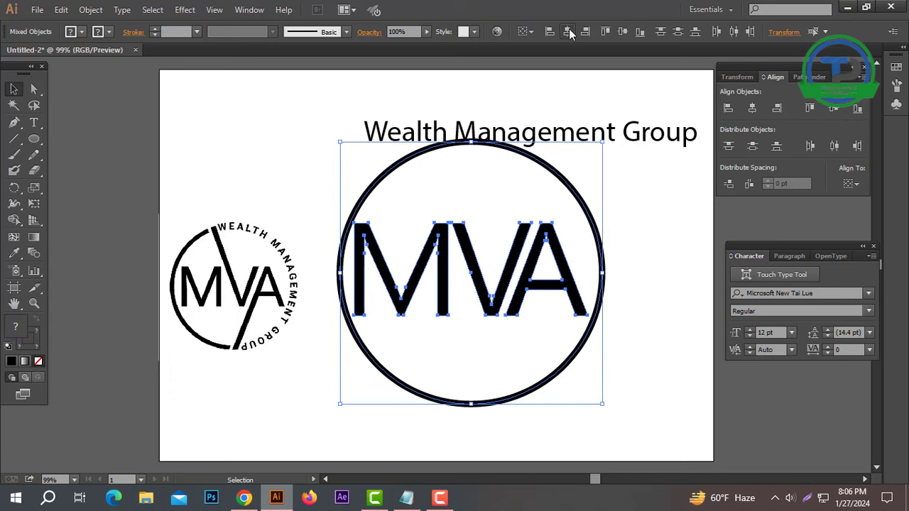
pyautogui.click(624, 31)
pyautogui.click(668, 260)
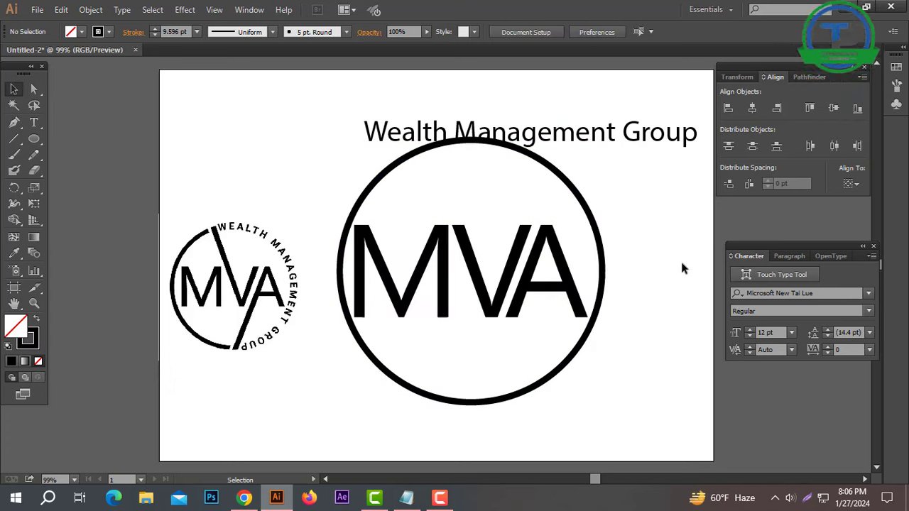
pyautogui.moveTo(447, 207); pyautogui.dragTo(367, 282)
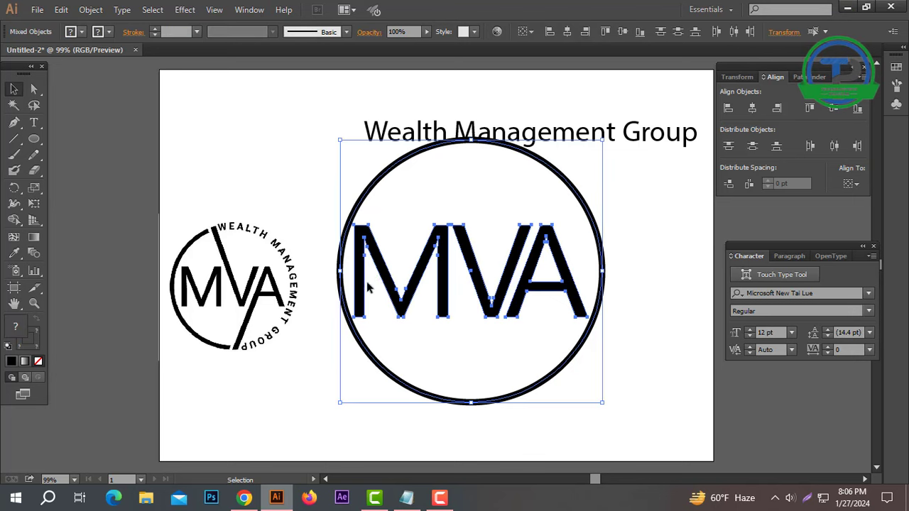
pyautogui.click(448, 213)
# Step: Narrow the MVA letter group slightly from its left and right sides
pyautogui.click(454, 253)
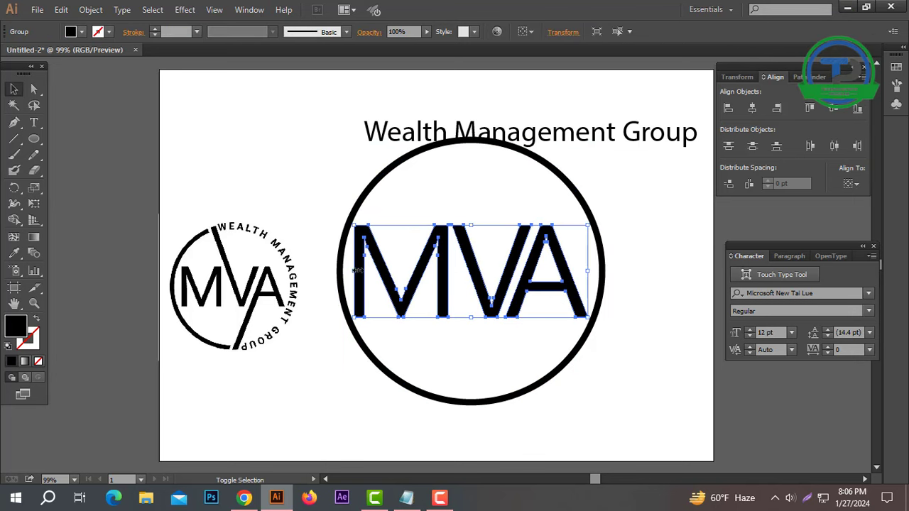
pyautogui.moveTo(353, 271); pyautogui.dragTo(363, 270)
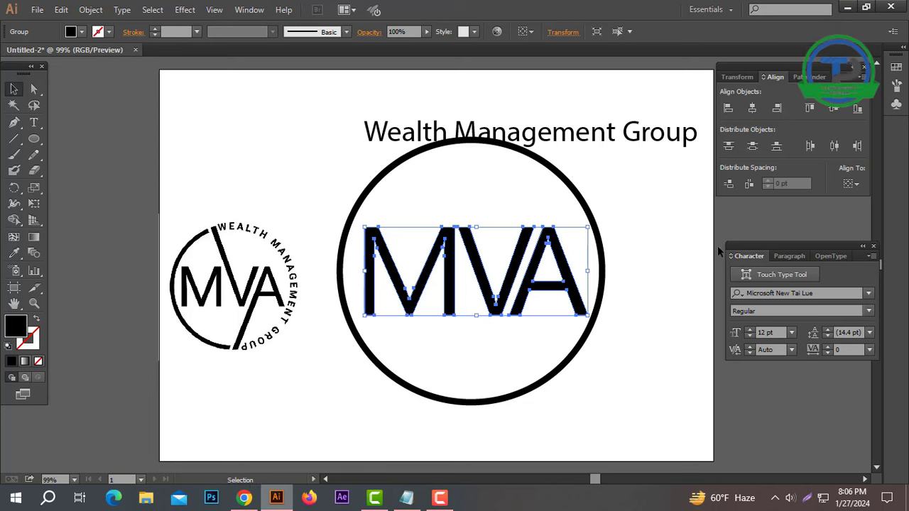
pyautogui.moveTo(589, 271); pyautogui.dragTo(581, 271)
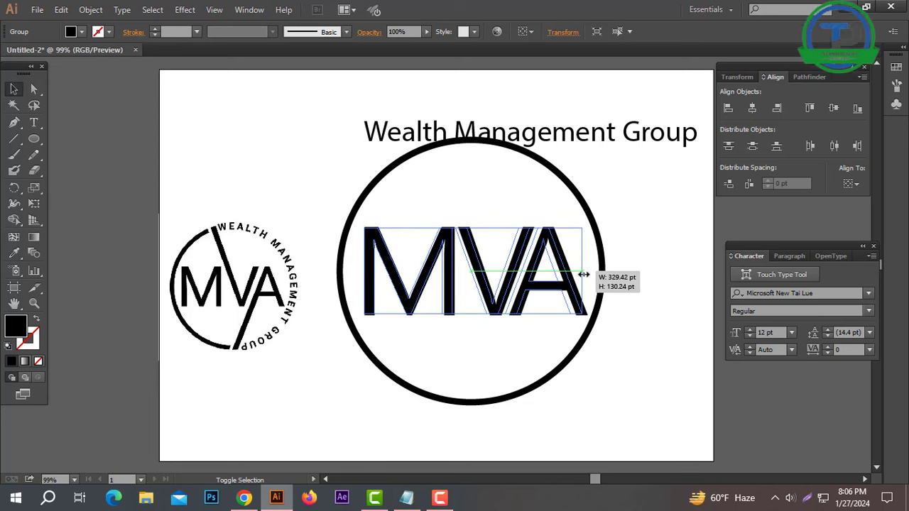
pyautogui.click(690, 249)
pyautogui.click(481, 288)
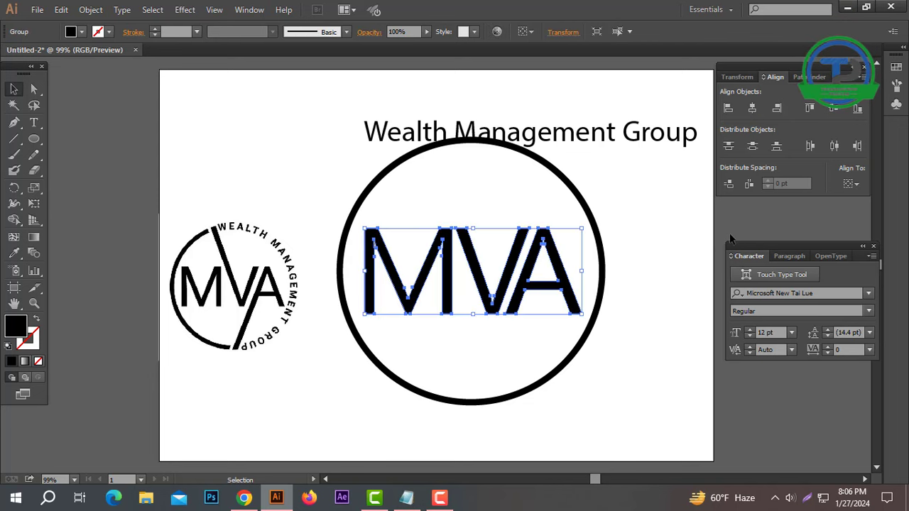
pyautogui.click(671, 239)
# Step: Set the circle's stroke to 10 pt and expand it into a solid ring with Object > Expand
pyautogui.click(590, 219)
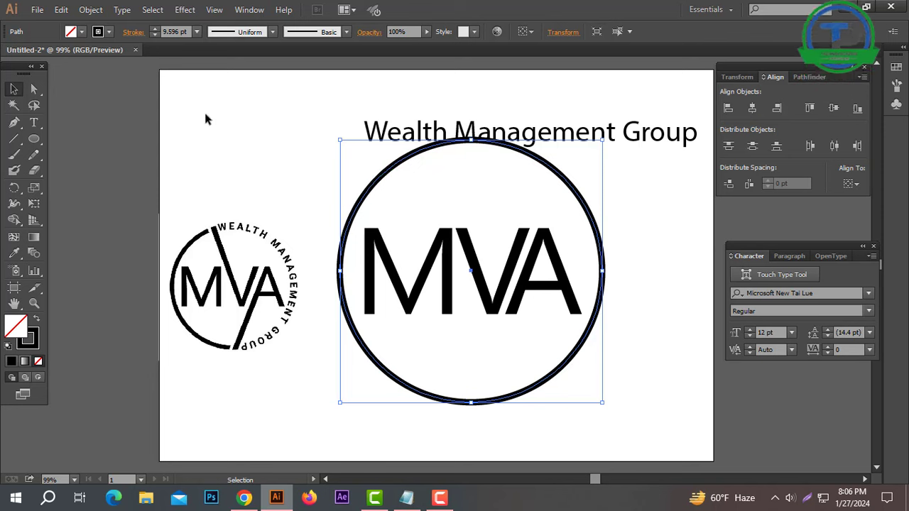
pyautogui.click(153, 29)
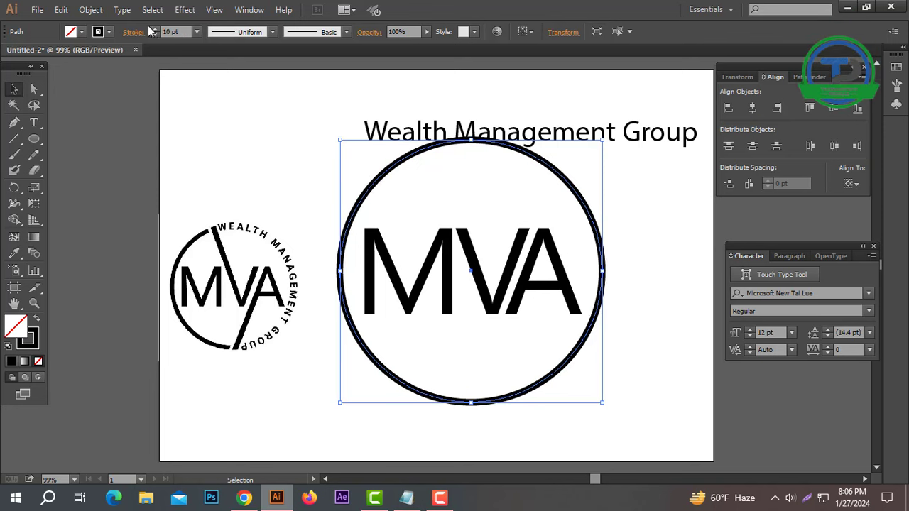
pyautogui.click(91, 9)
pyautogui.click(111, 150)
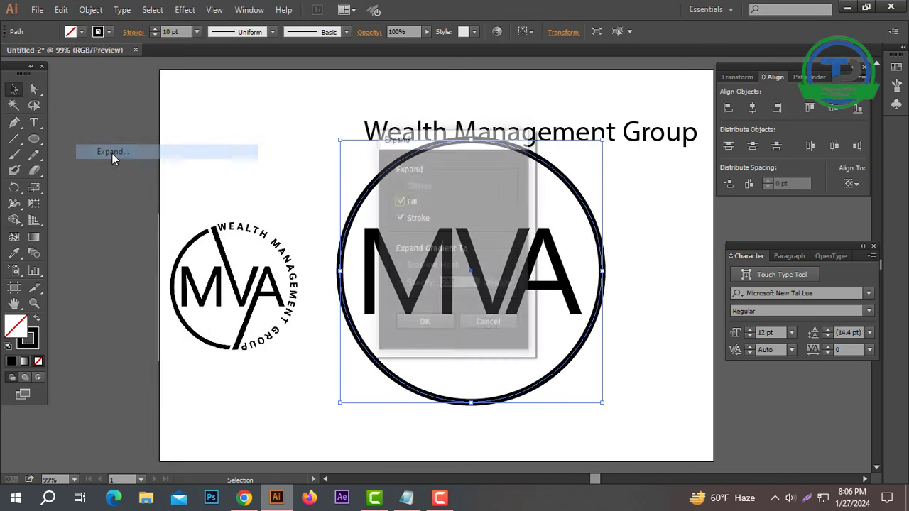
pyautogui.click(425, 324)
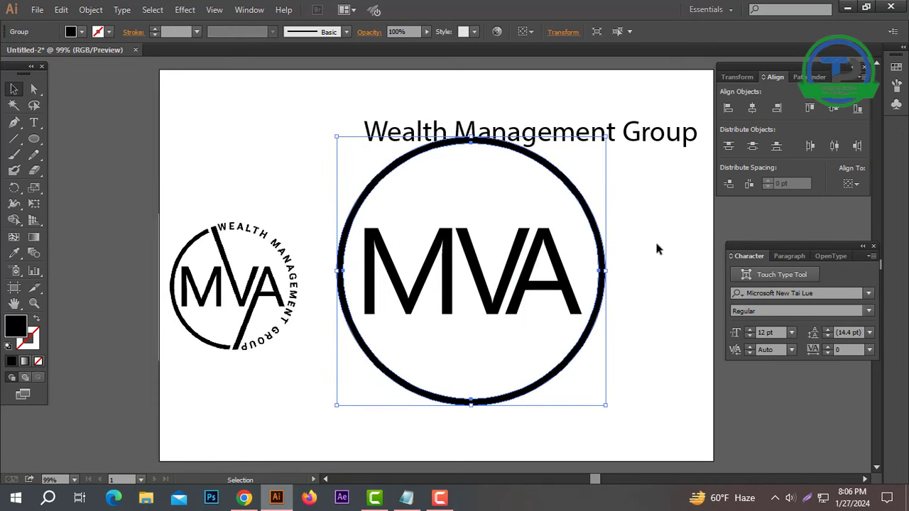
# Step: Centre the ring and MVA letters horizontally, then nudge the letters slightly right
pyautogui.moveTo(654, 333); pyautogui.dragTo(405, 287)
pyautogui.click(569, 31)
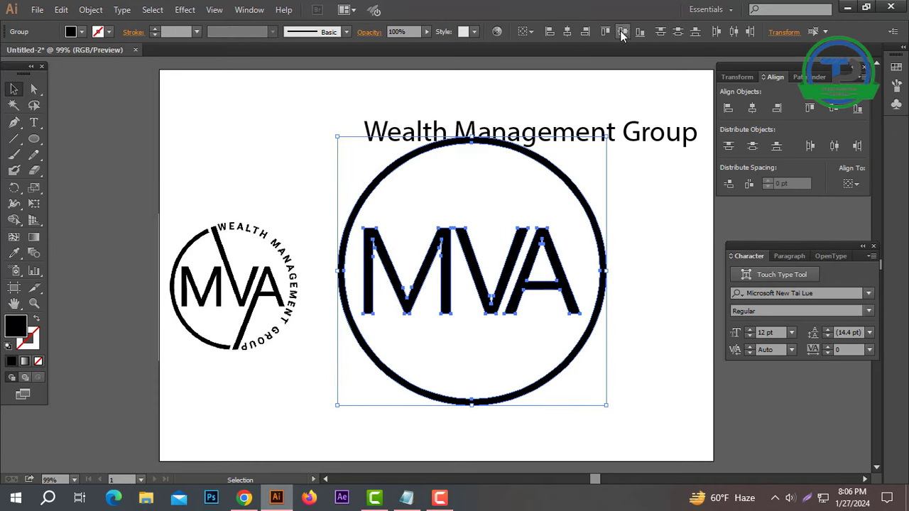
pyautogui.click(626, 256)
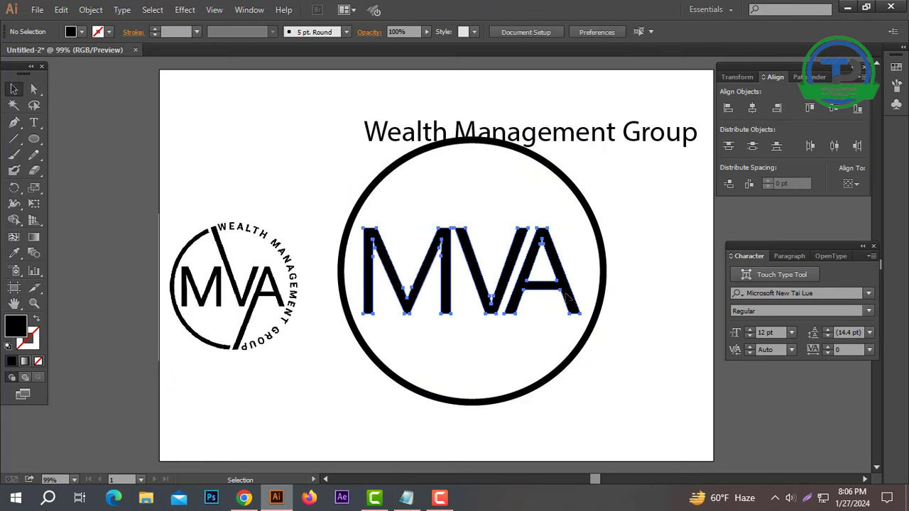
pyautogui.click(569, 293)
pyautogui.press('Right')
pyautogui.press('Right')
pyautogui.press('Right')
pyautogui.press('Right')
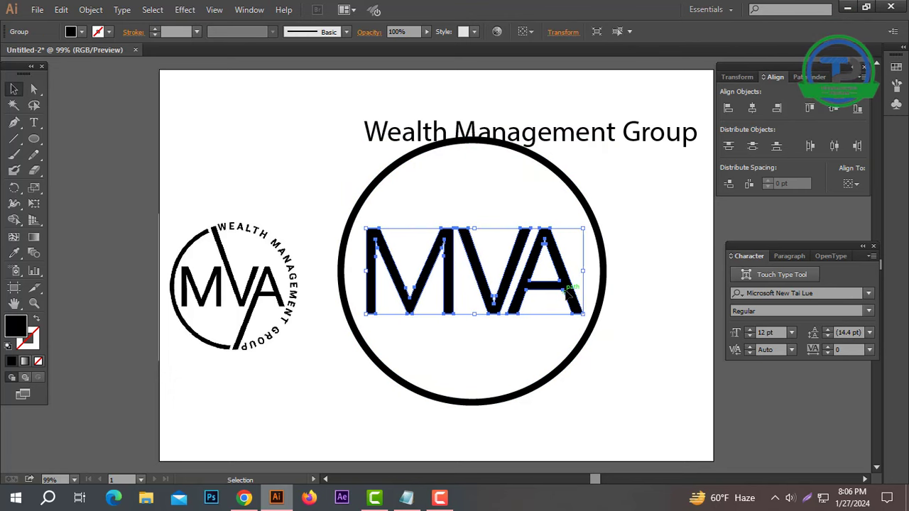
pyautogui.moveTo(670, 220); pyautogui.dragTo(317, 383)
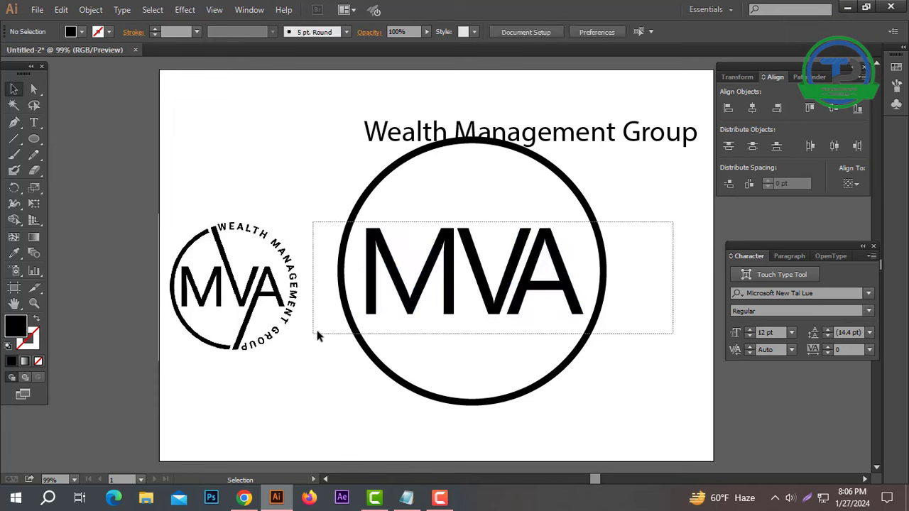
pyautogui.click(698, 258)
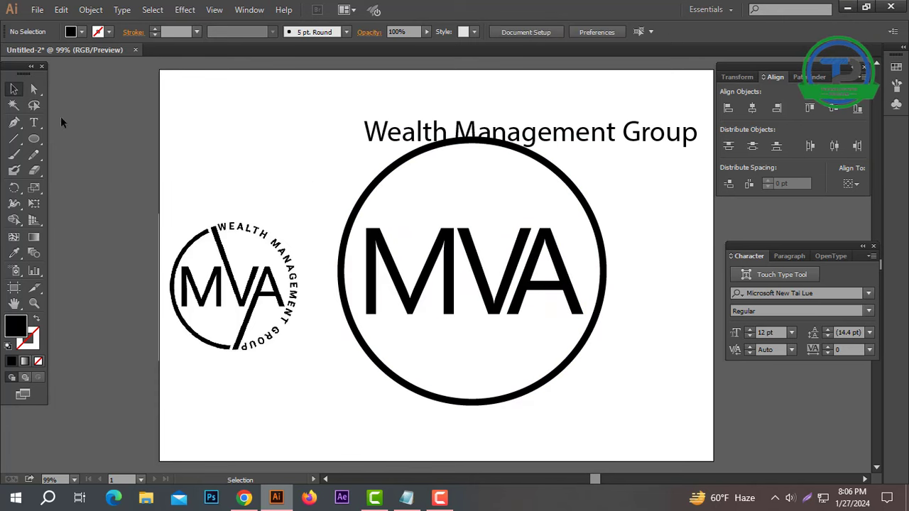
# Step: Move the Wealth Management Group text above the ring
pyautogui.moveTo(558, 135); pyautogui.dragTo(477, 109)
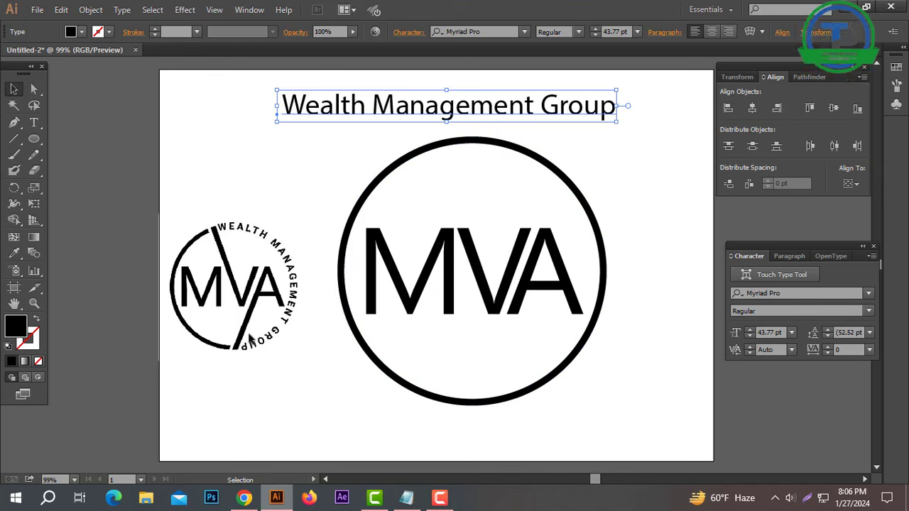
pyautogui.moveTo(428, 198); pyautogui.dragTo(462, 197)
pyautogui.click(109, 149)
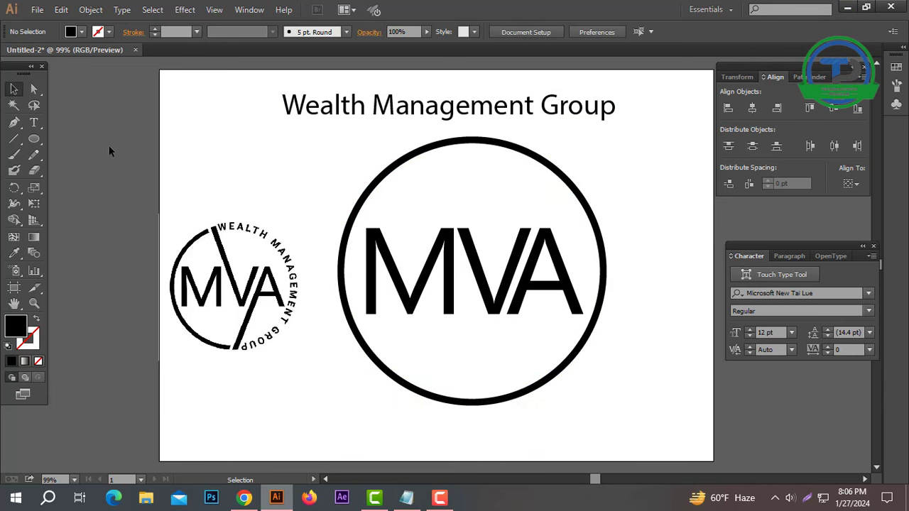
# Step: Draw a new circle over the ring, centre it, and swap its fill to a 1 pt stroke
pyautogui.moveTo(34, 139); pyautogui.dragTo(85, 173)
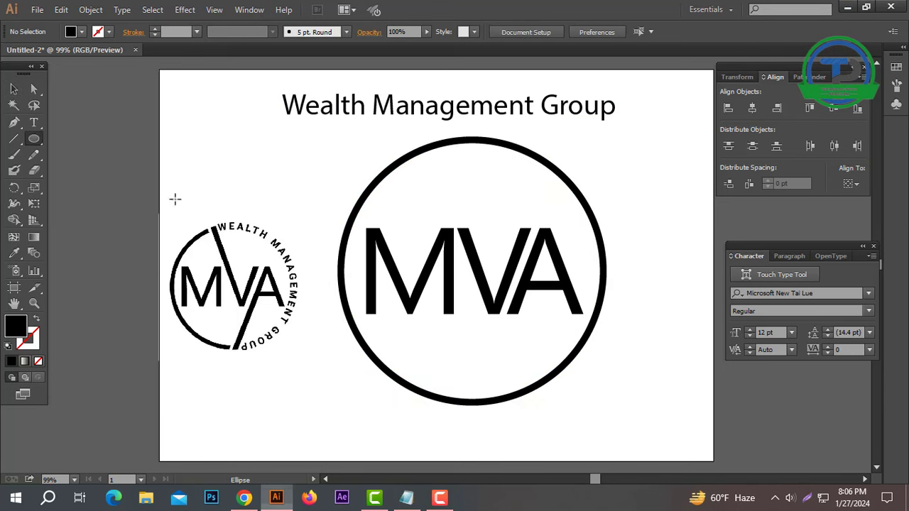
pyautogui.moveTo(471, 272)
pyautogui.mouseDown()
pyautogui.moveTo(580, 142)
pyautogui.moveTo(564, 138)
pyautogui.mouseUp()
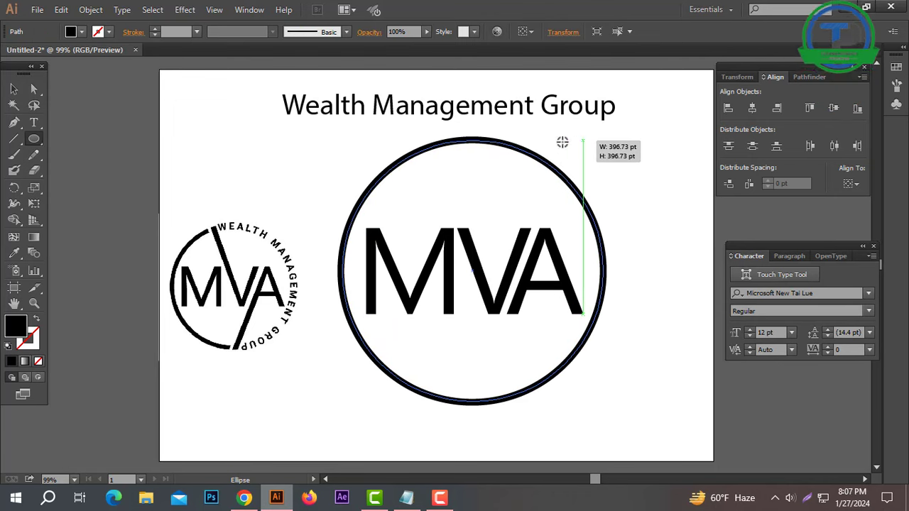
pyautogui.click(14, 90)
pyautogui.moveTo(324, 176); pyautogui.dragTo(486, 171)
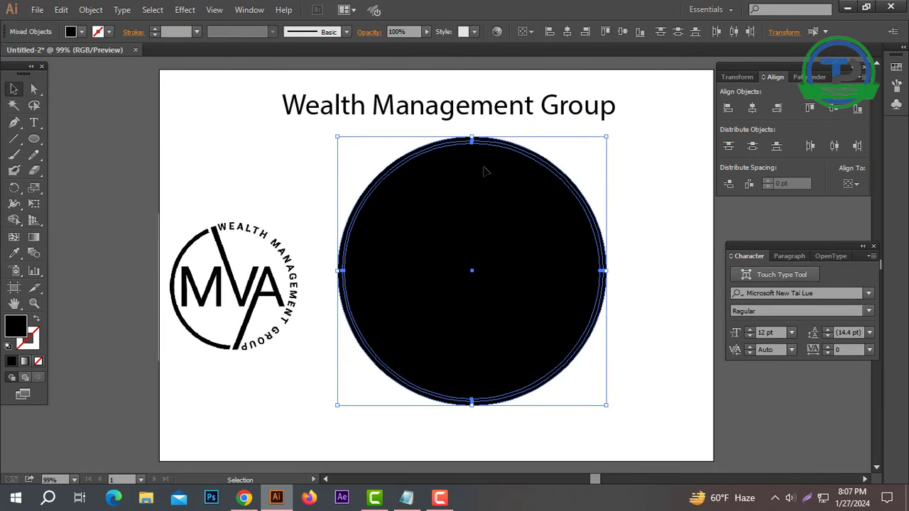
pyautogui.click(567, 30)
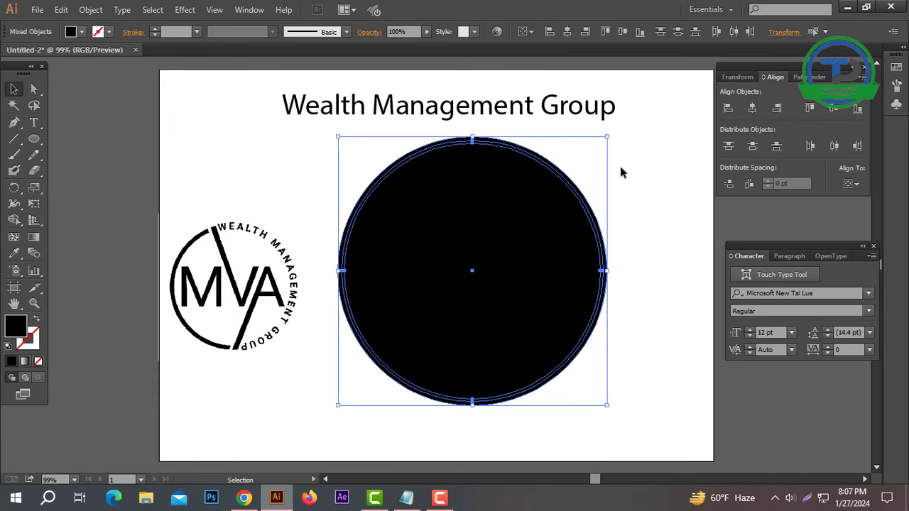
pyautogui.click(466, 263)
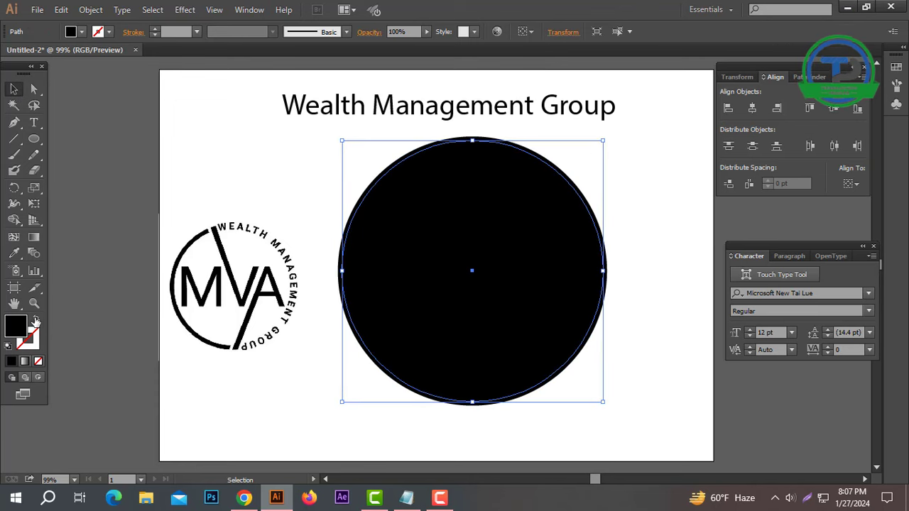
pyautogui.hotkey('shift', 'x')
# Step: Select all the heading's characters, then select the new circle path
pyautogui.click(383, 122)
pyautogui.doubleClick(386, 114)
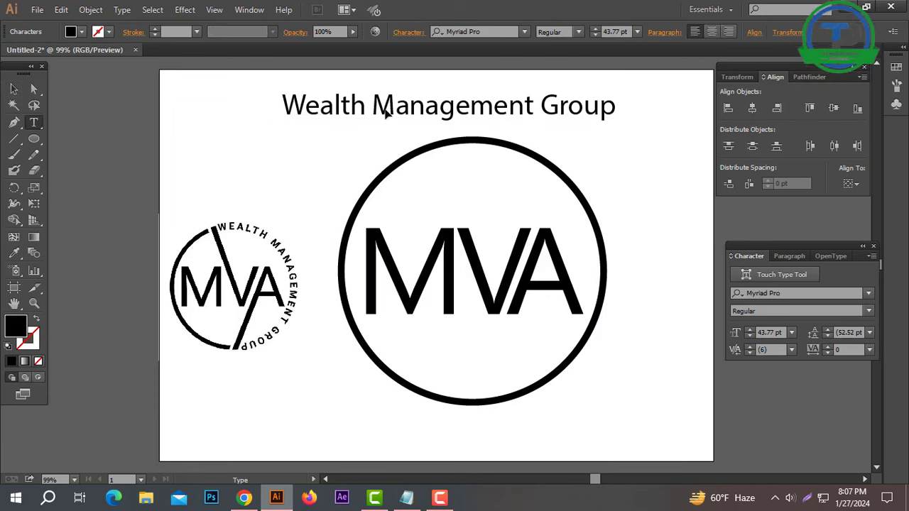
pyautogui.hotkey('ctrl', 'a')
pyautogui.hotkey('ctrl', 'c')
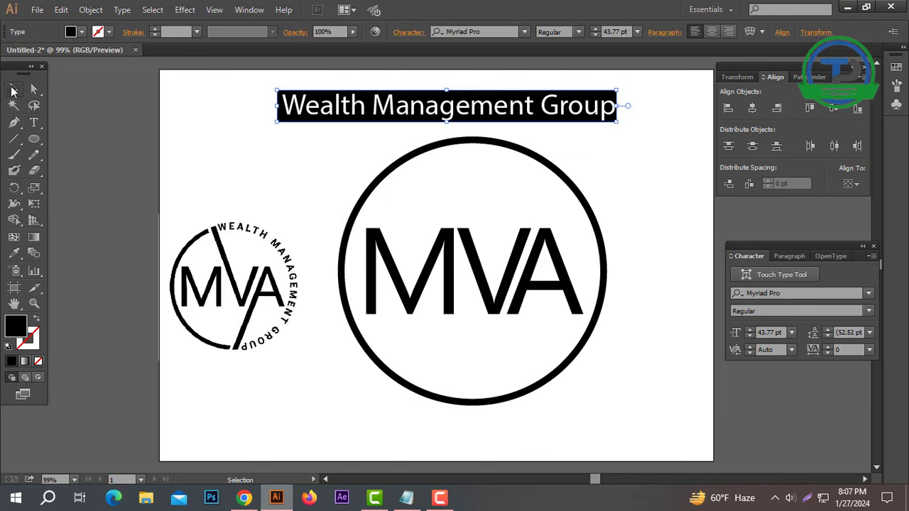
pyautogui.click(12, 91)
pyautogui.click(515, 155)
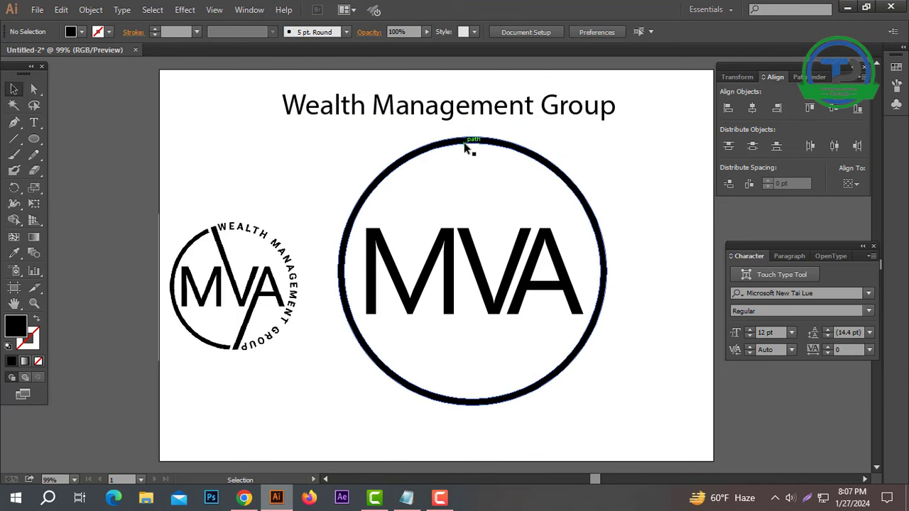
pyautogui.click(483, 142)
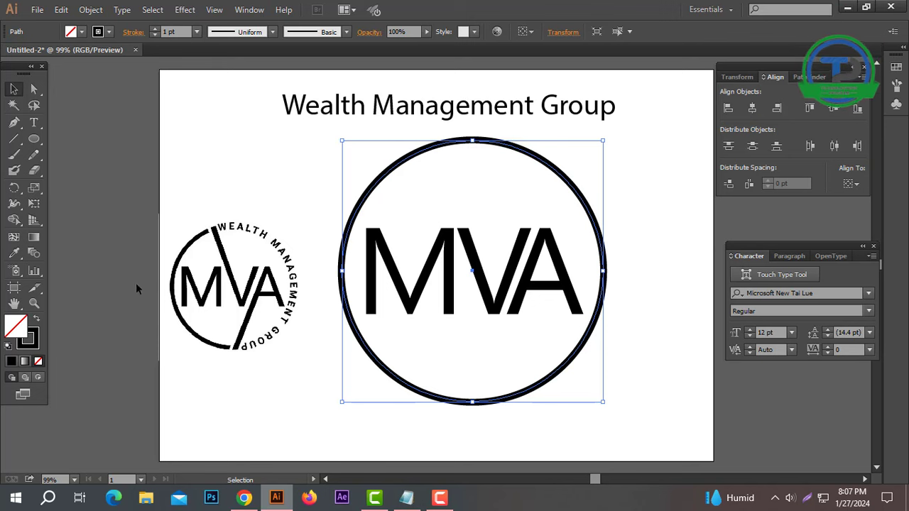
# Step: Paste 'Wealth Management Group' as type along the new circle's path
pyautogui.click(31, 124)
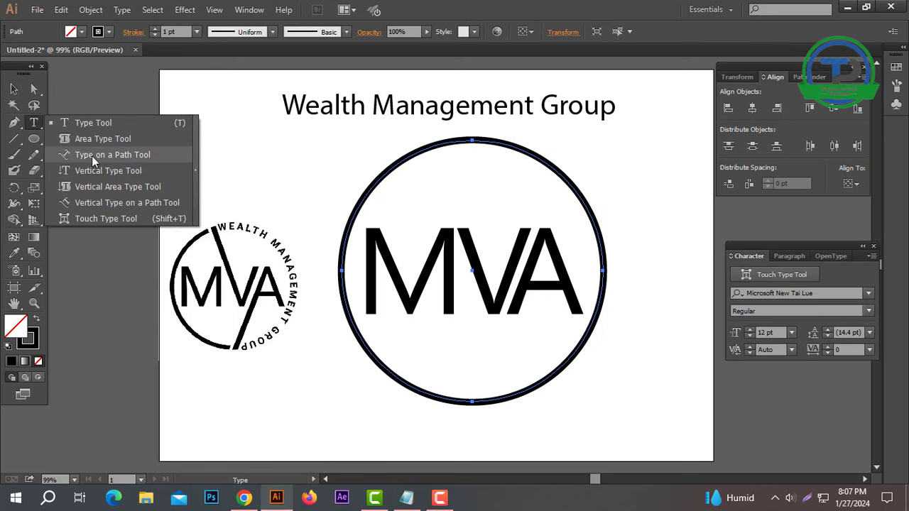
pyautogui.click(92, 155)
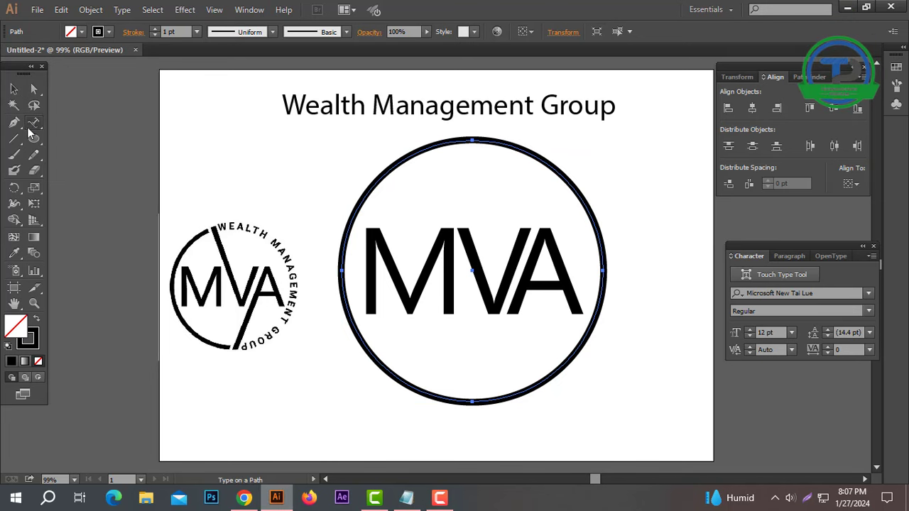
pyautogui.click(482, 135)
pyautogui.press('Escape')
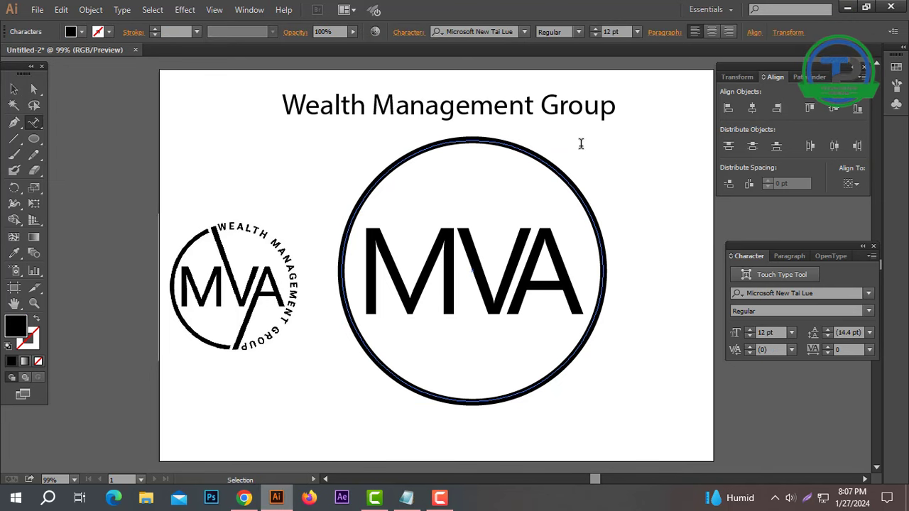
pyautogui.hotkey('ctrl', 'v')
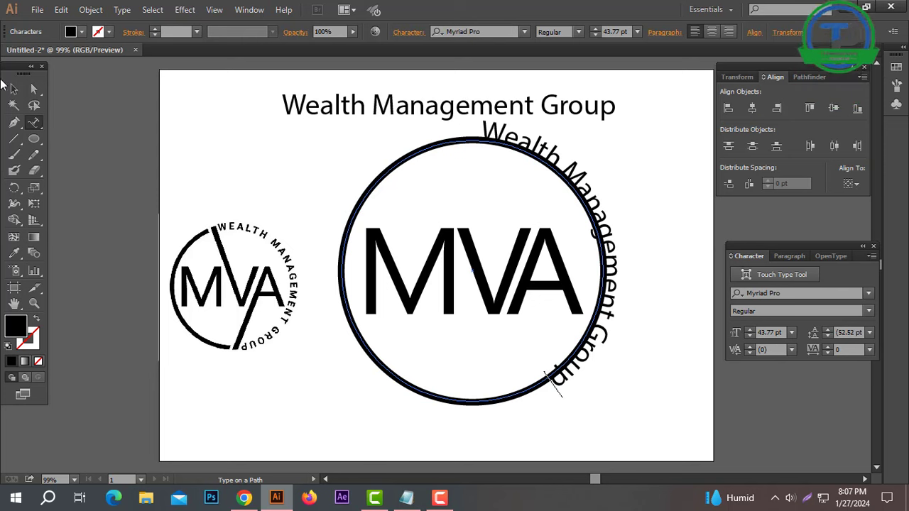
pyautogui.press('Escape')
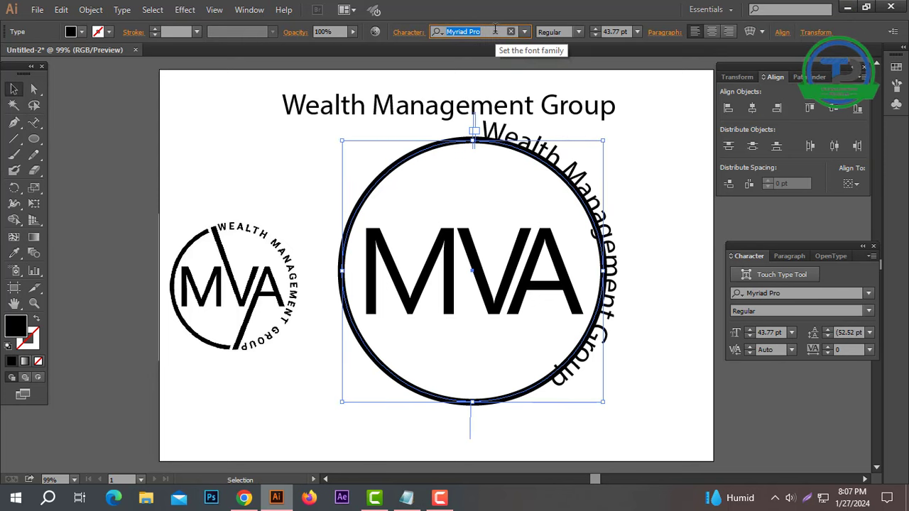
# Step: Set the curved text's font to Microsoft Tai Le Bold
pyautogui.write('mic')
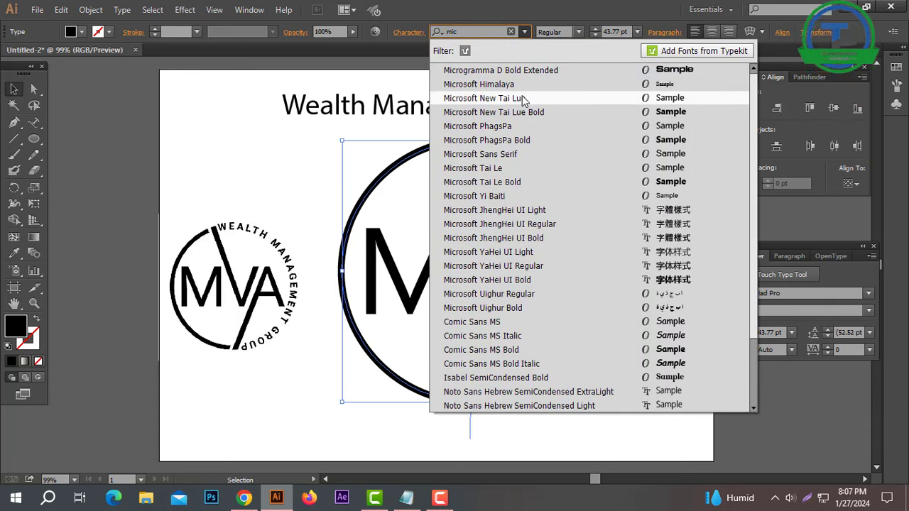
pyautogui.click(501, 182)
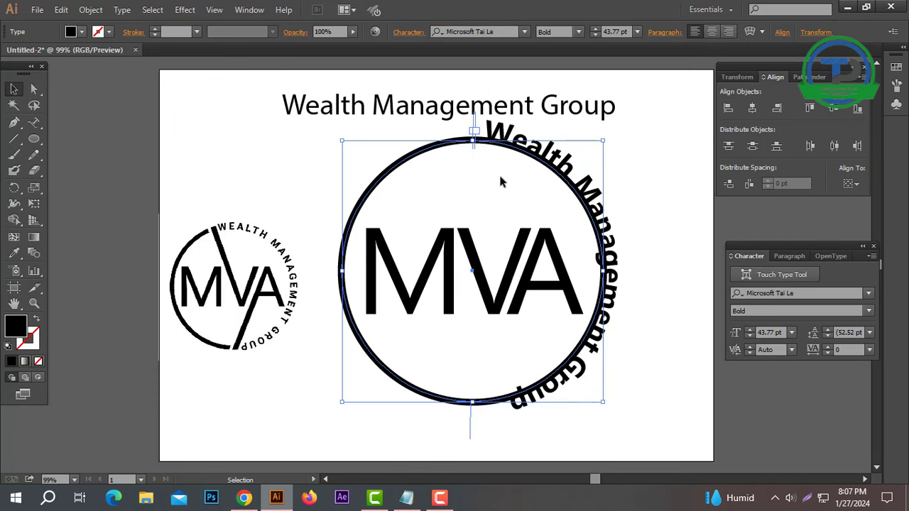
pyautogui.click(122, 9)
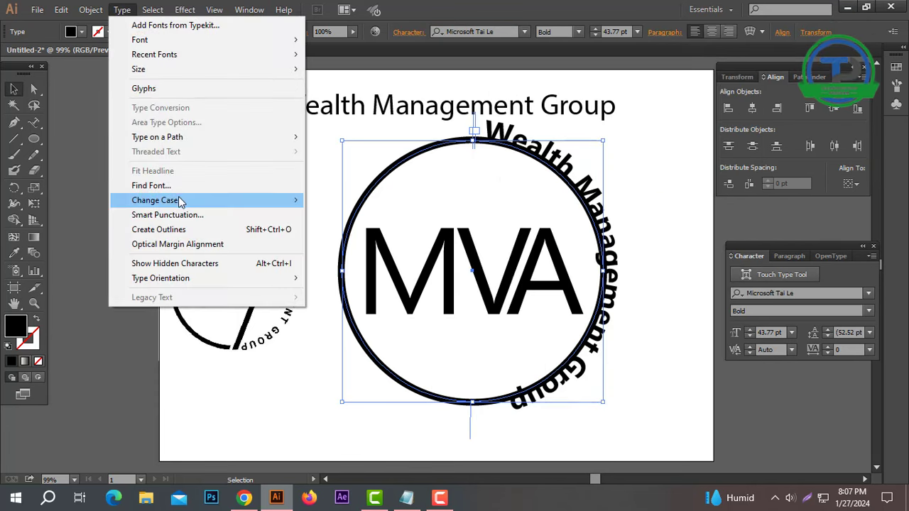
# Step: Change the curved text to UPPERCASE
pyautogui.click(365, 201)
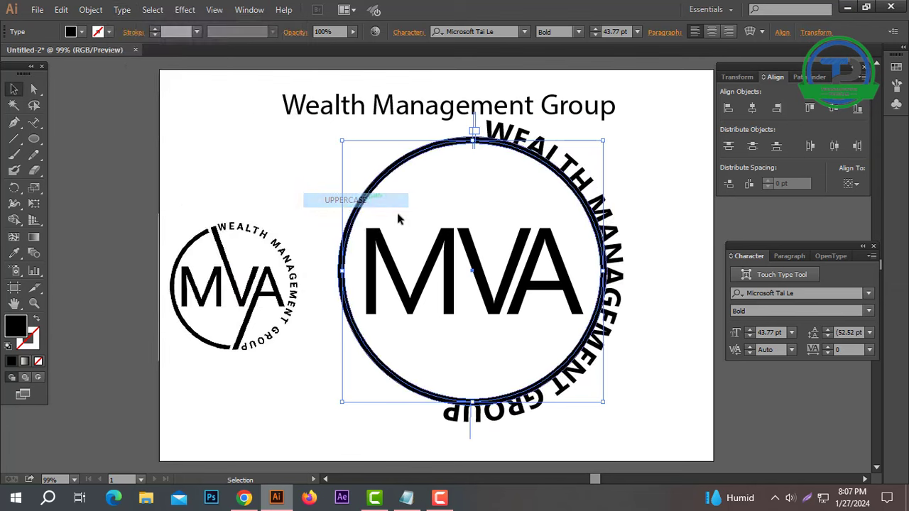
pyautogui.click(121, 10)
pyautogui.moveTo(155, 201)
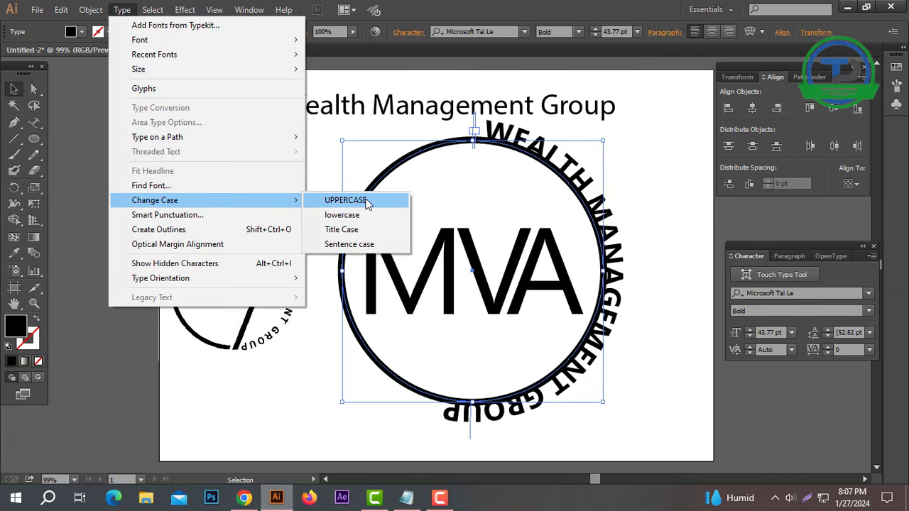
pyautogui.click(368, 201)
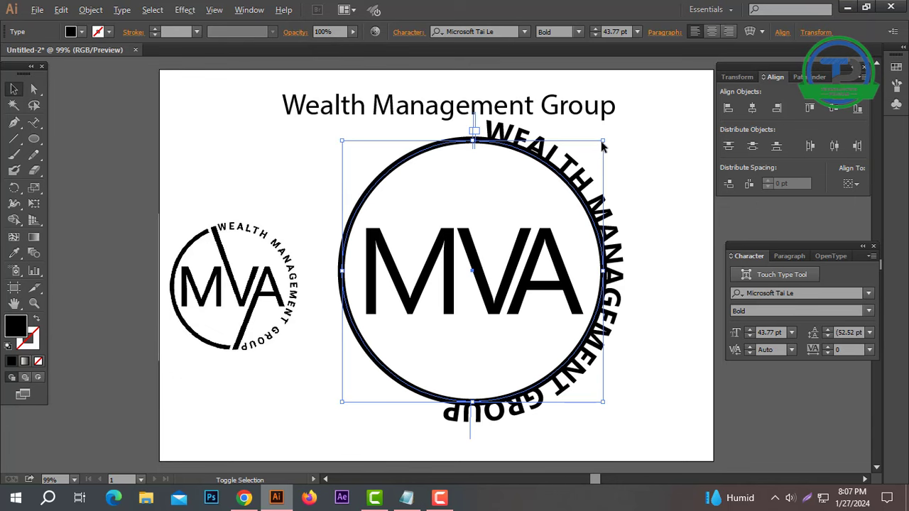
# Step: Scale the circle and its curved text down slightly
pyautogui.moveTo(603, 146); pyautogui.dragTo(594, 153)
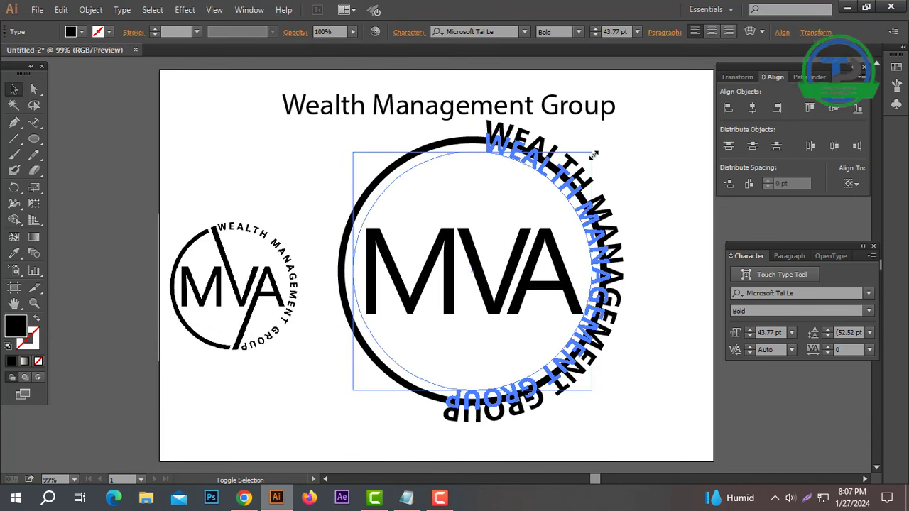
pyautogui.moveTo(594, 153); pyautogui.dragTo(595, 149)
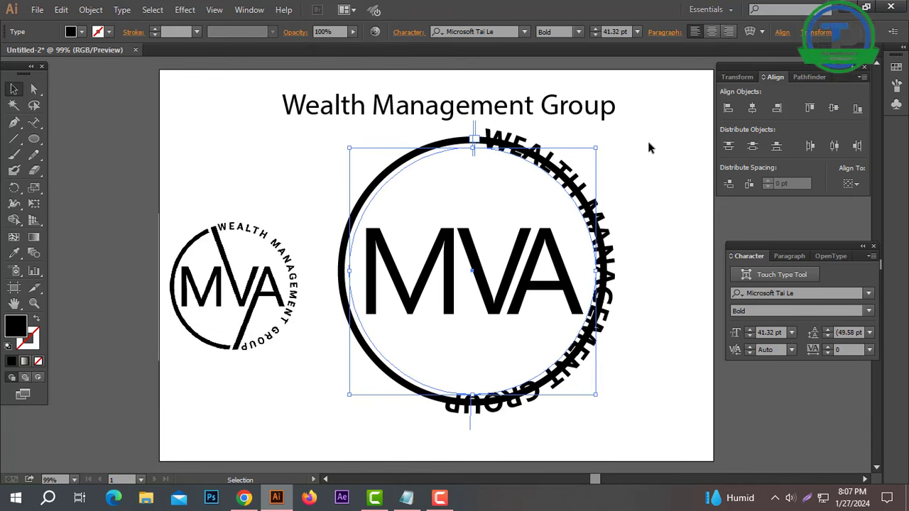
pyautogui.click(649, 143)
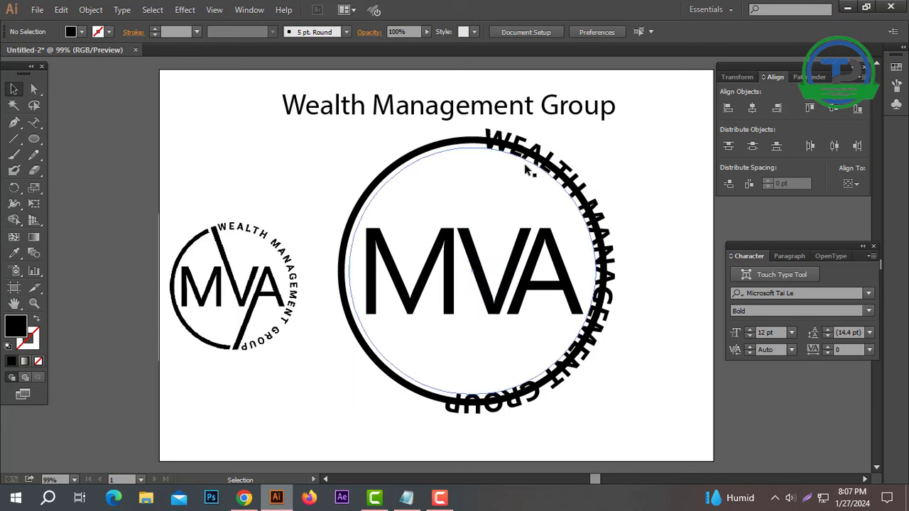
pyautogui.click(497, 146)
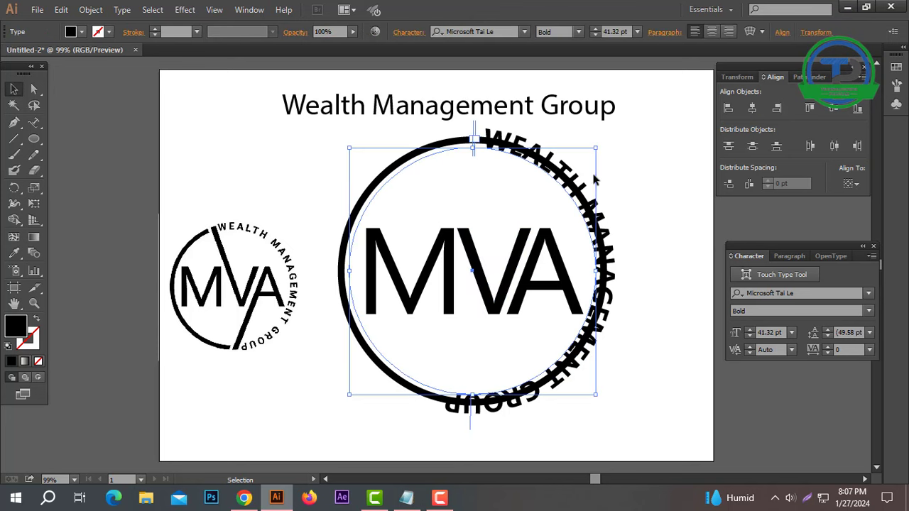
pyautogui.click(674, 192)
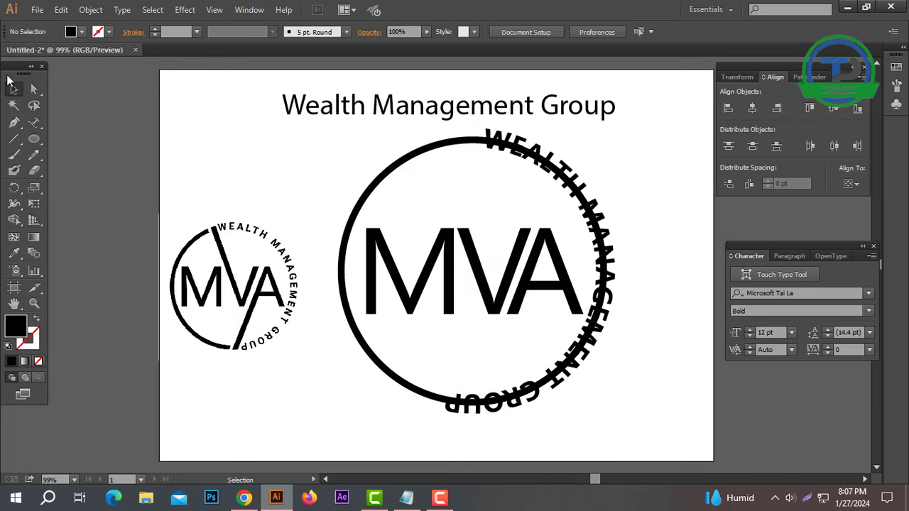
# Step: Extend the V's right stroke upward past the circle
pyautogui.click(469, 230)
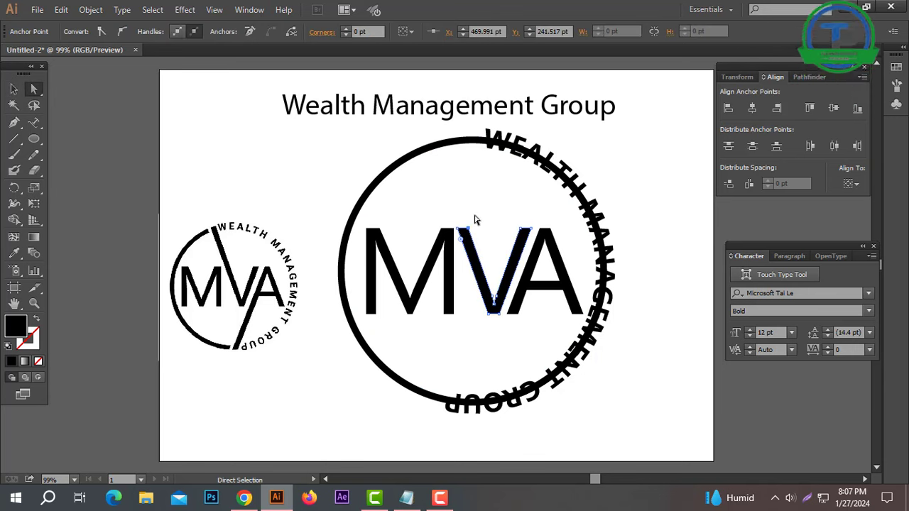
pyautogui.moveTo(474, 216)
pyautogui.mouseDown()
pyautogui.moveTo(457, 235)
pyautogui.moveTo(472, 229)
pyautogui.moveTo(462, 231)
pyautogui.moveTo(472, 236)
pyautogui.moveTo(413, 80)
pyautogui.mouseUp()
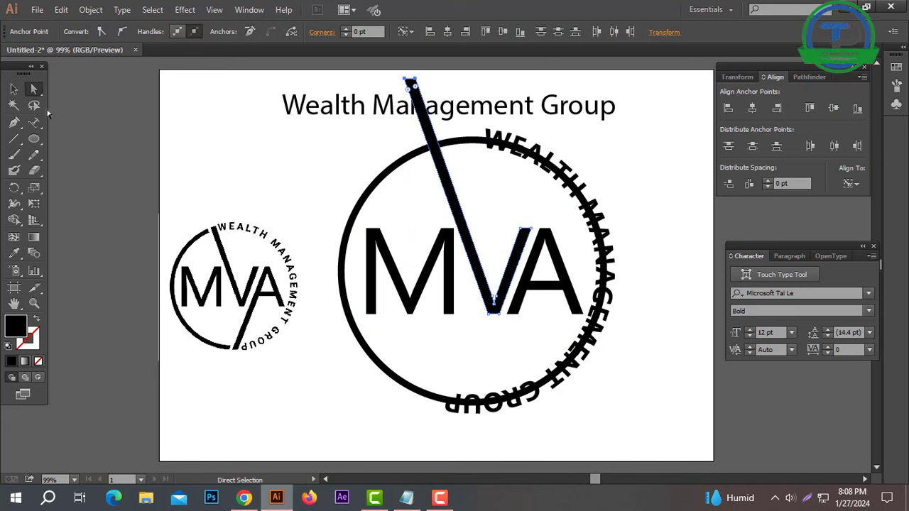
pyautogui.click(15, 89)
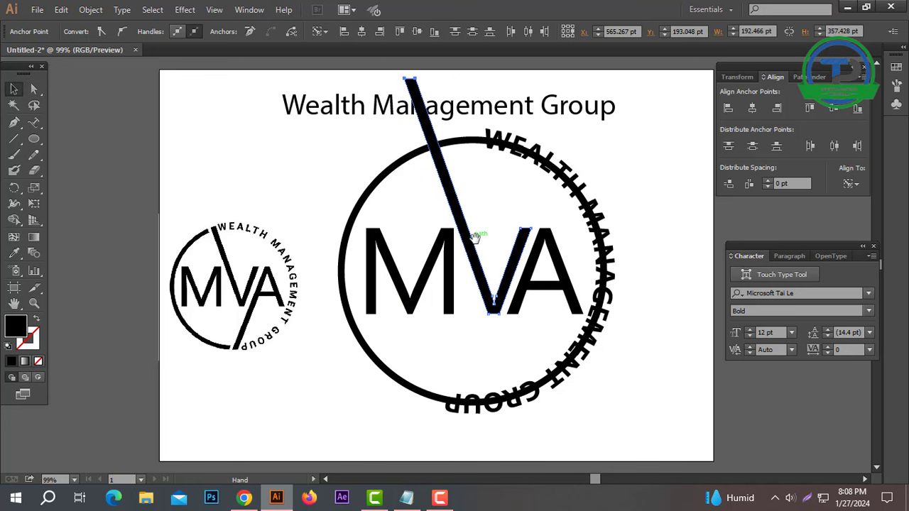
pyautogui.moveTo(220, 175); pyautogui.dragTo(209, 162)
# Step: Drag the A's bottom-left anchor down near the artboard bottom
pyautogui.press('a')
pyautogui.click(266, 167)
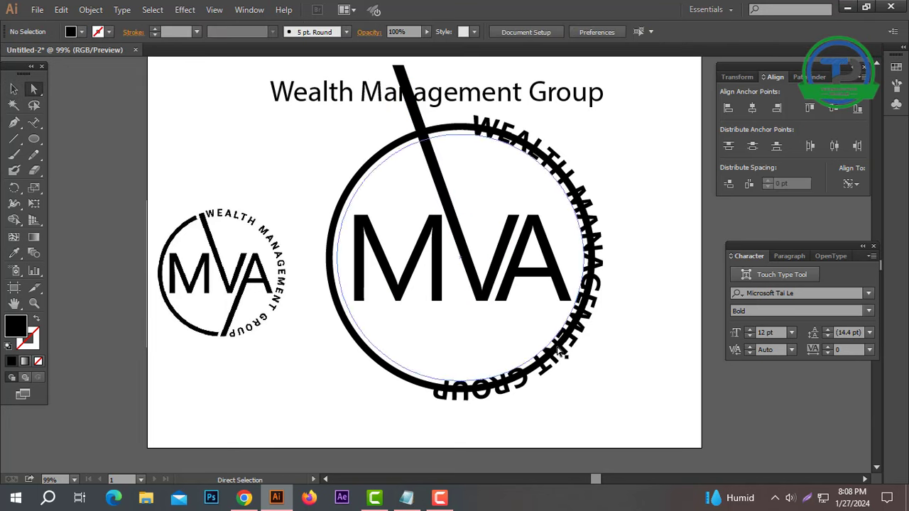
pyautogui.click(507, 304)
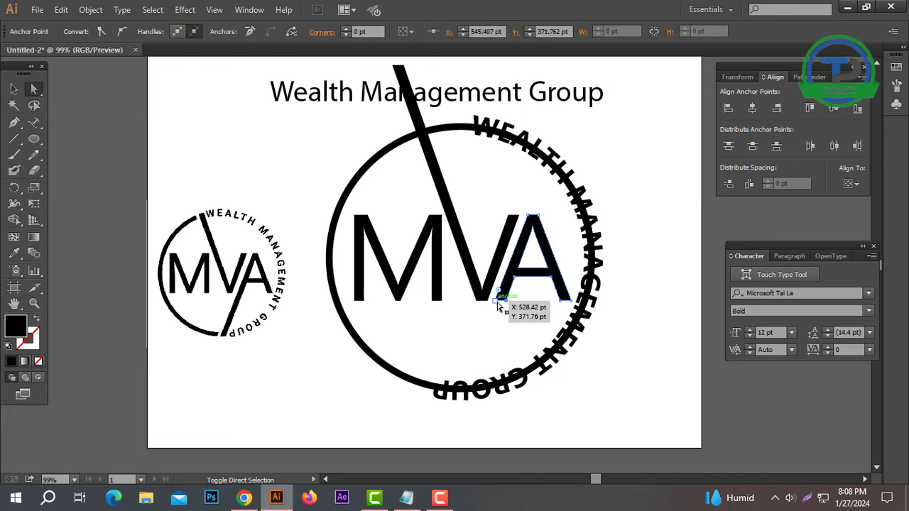
pyautogui.moveTo(509, 307); pyautogui.dragTo(444, 470)
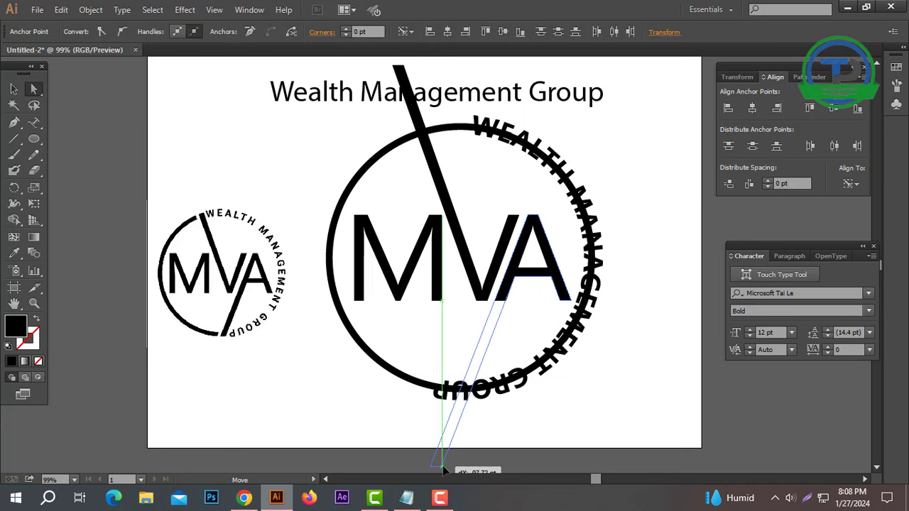
pyautogui.moveTo(443, 469); pyautogui.dragTo(438, 462)
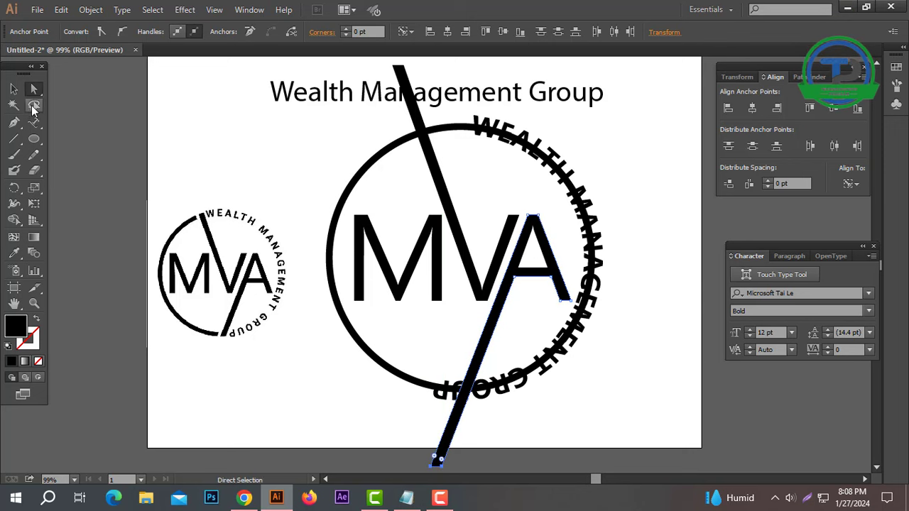
pyautogui.click(12, 92)
pyautogui.click(461, 129)
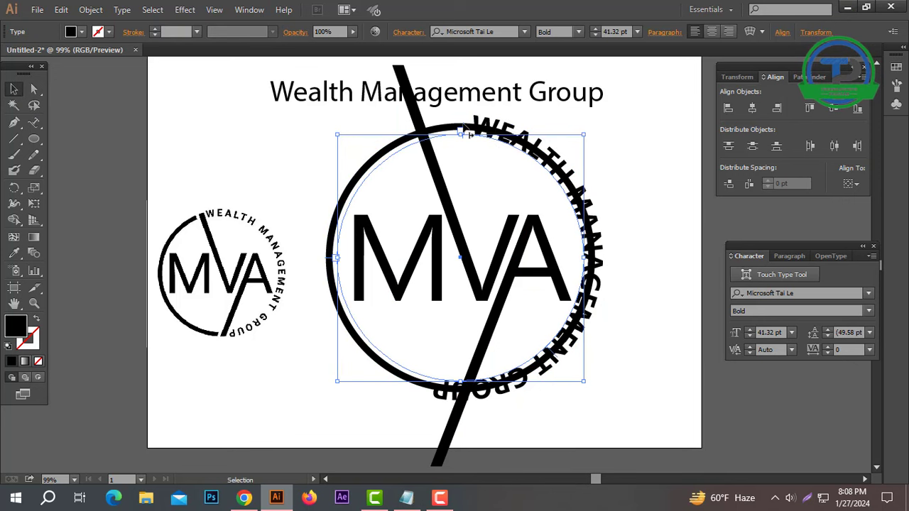
# Step: Slide the curved text counter-clockwise along the circle and reduce it to 34 pt
pyautogui.moveTo(469, 134); pyautogui.dragTo(476, 145)
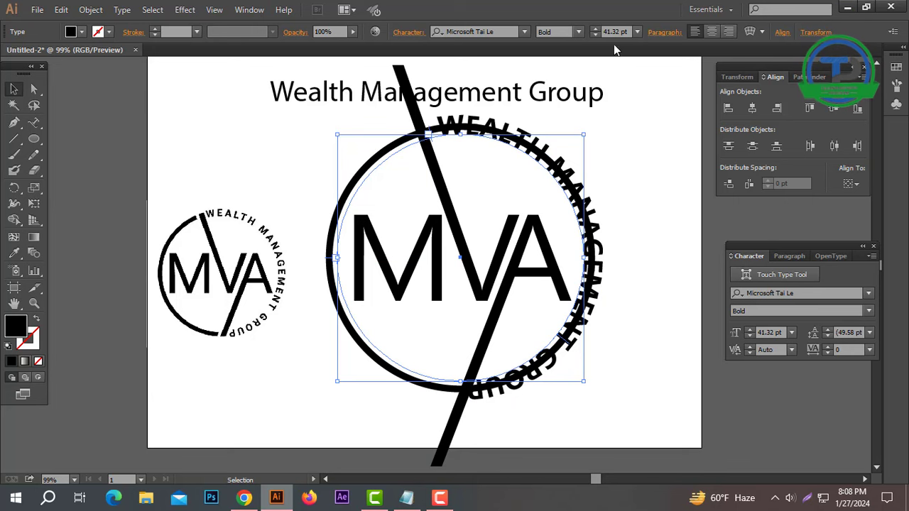
pyautogui.click(751, 336)
pyautogui.click(751, 336)
pyautogui.click(750, 336)
pyautogui.click(751, 336)
pyautogui.click(751, 336)
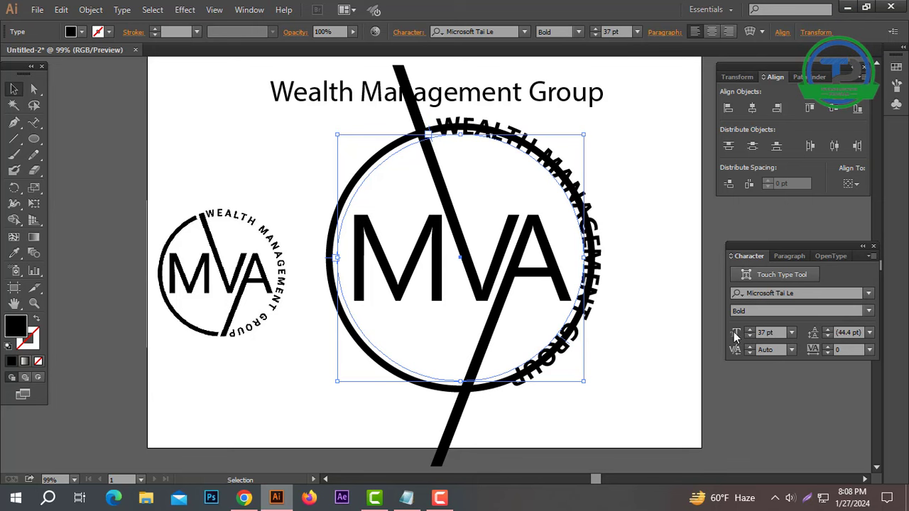
pyautogui.click(772, 332)
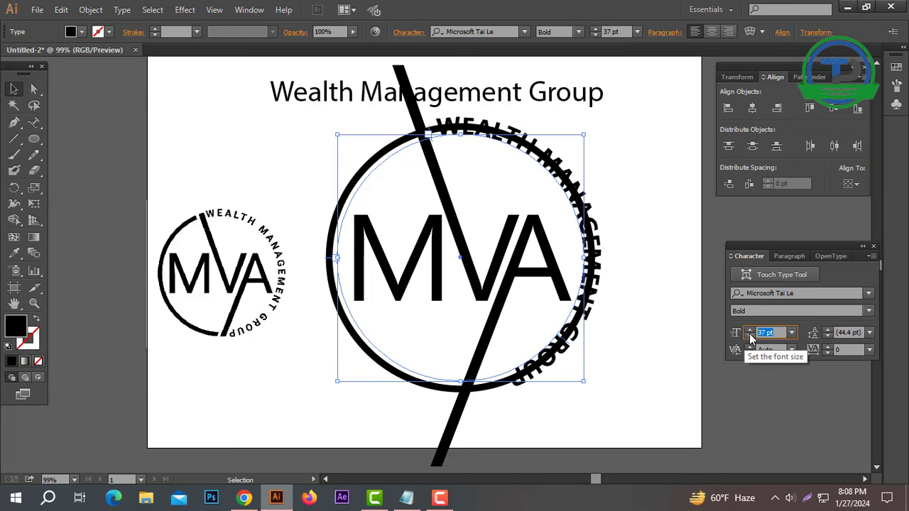
pyautogui.click(750, 337)
pyautogui.click(751, 337)
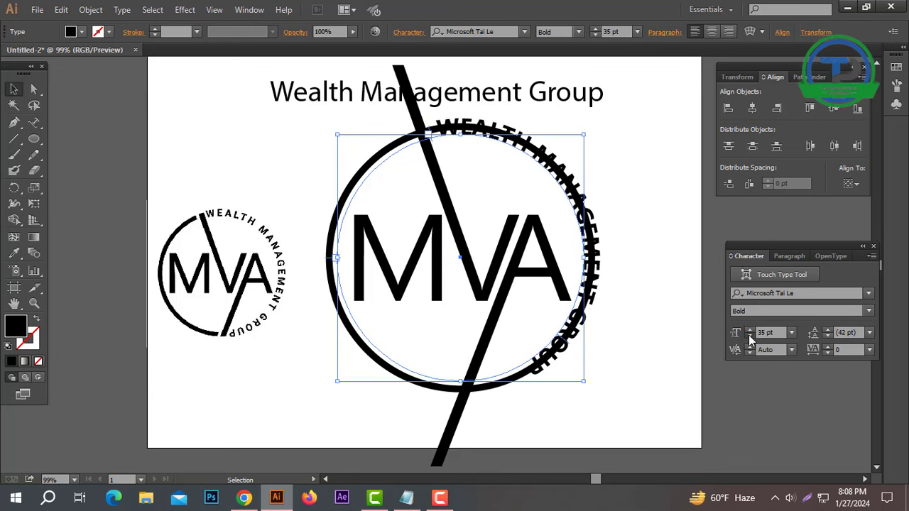
pyautogui.click(750, 337)
# Step: Set the curved text's tracking to 100, then to 200
pyautogui.write('100')
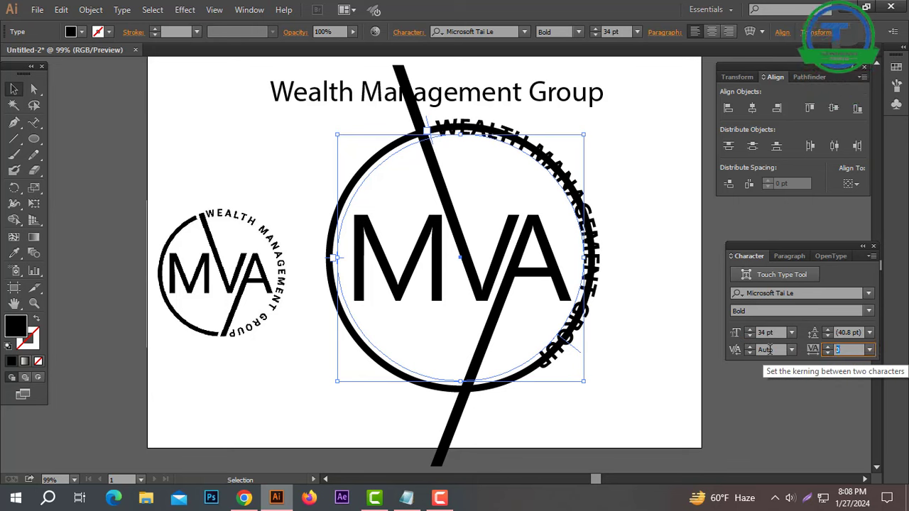
pyautogui.press('Return')
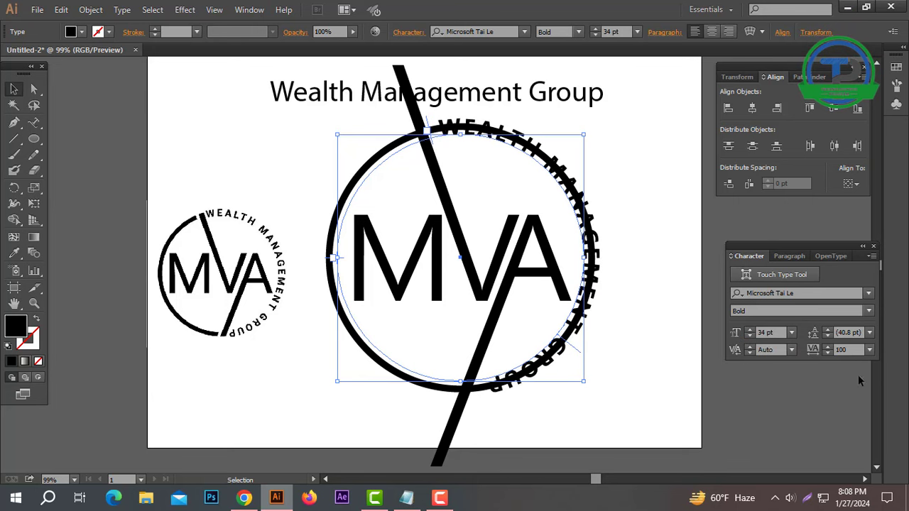
pyautogui.click(845, 349)
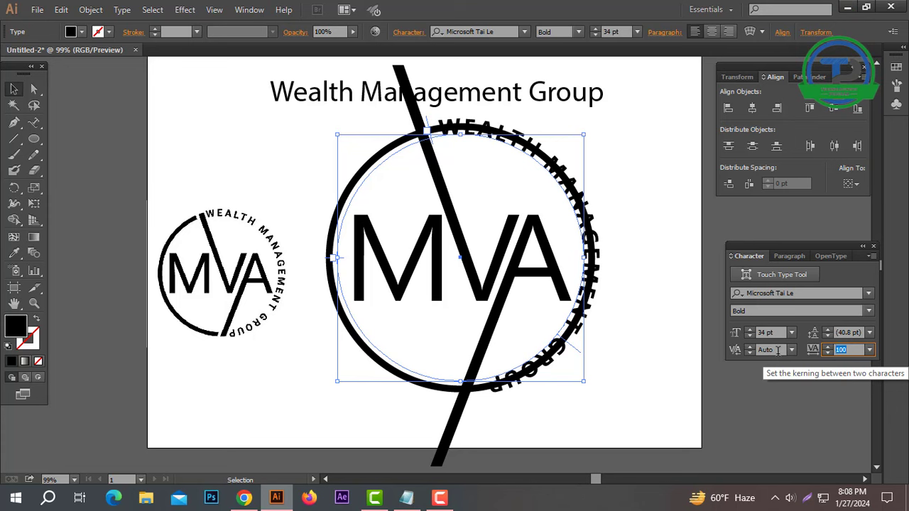
pyautogui.write('20')
pyautogui.press('Return')
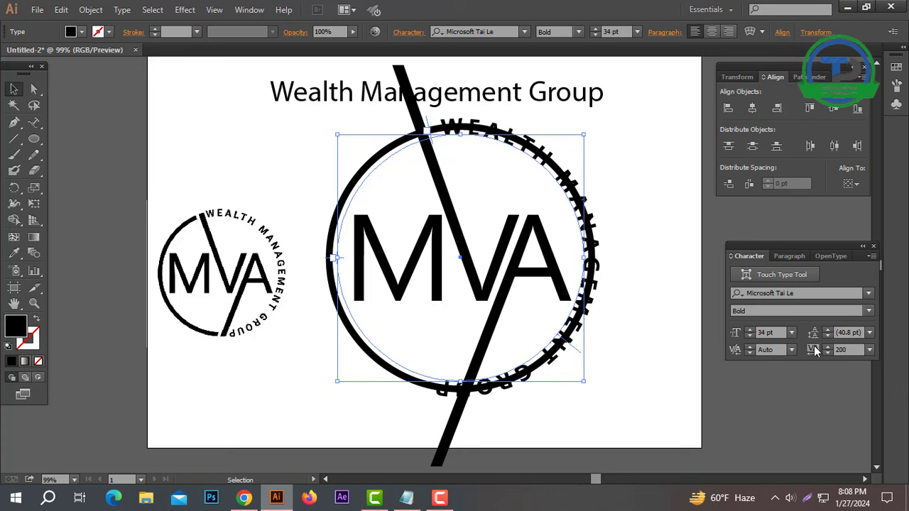
# Step: Reduce the curved text to 30 pt and resize its circular path
pyautogui.click(749, 336)
pyautogui.click(749, 336)
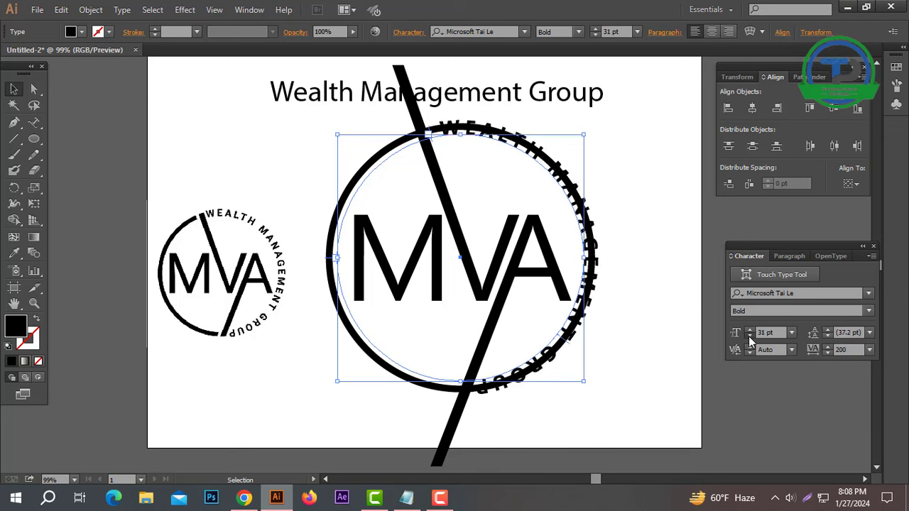
pyautogui.click(748, 336)
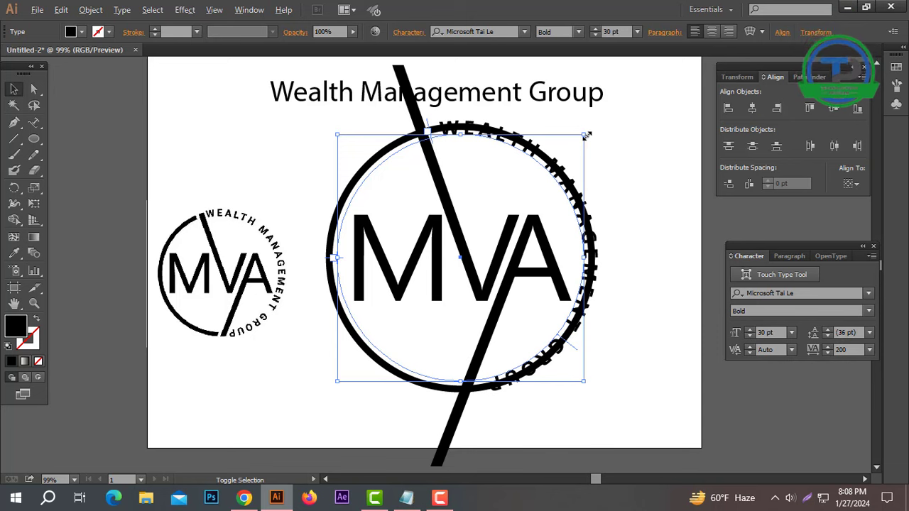
pyautogui.moveTo(584, 134); pyautogui.dragTo(593, 135)
pyautogui.click(598, 196)
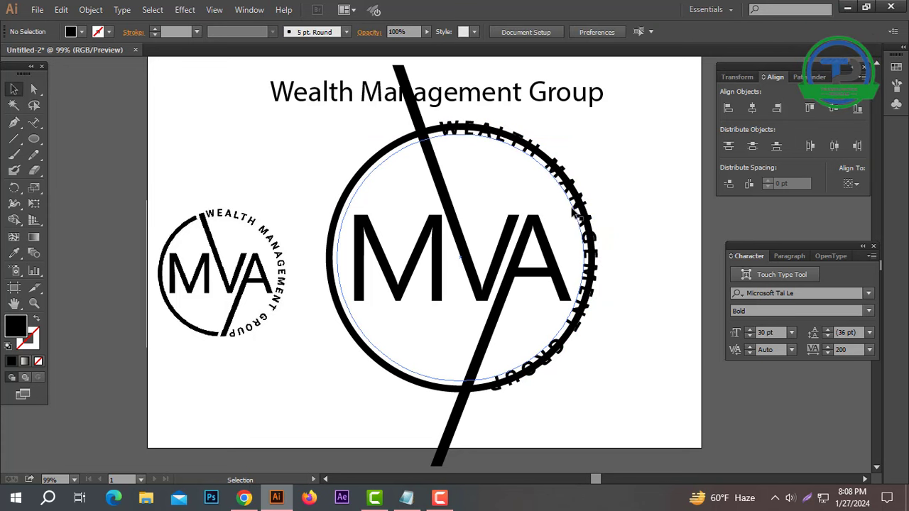
# Step: Ungroup the MVA letters
pyautogui.click(572, 211)
pyautogui.click(649, 189)
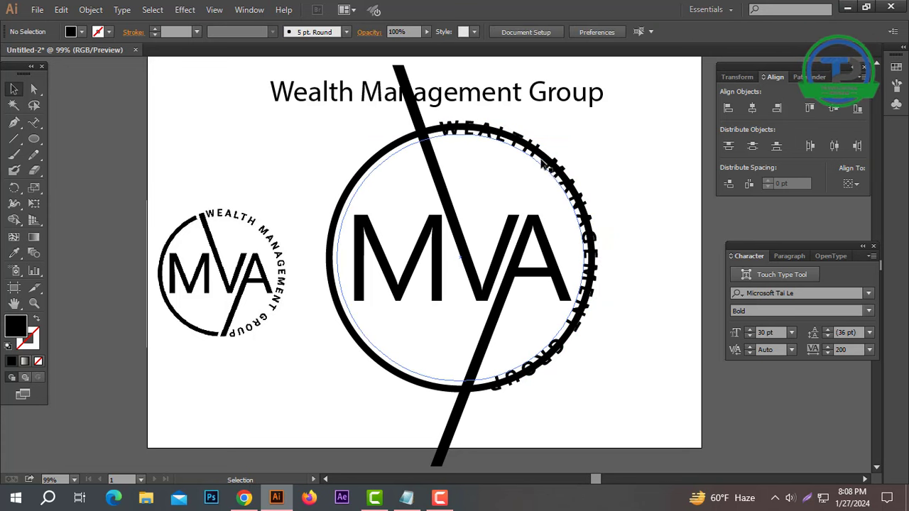
pyautogui.click(447, 192)
pyautogui.rightClick(478, 197)
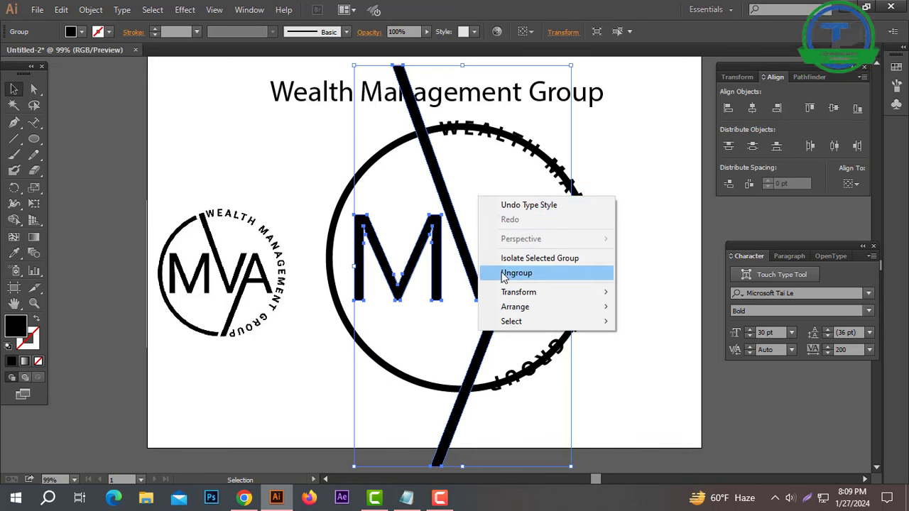
pyautogui.click(514, 275)
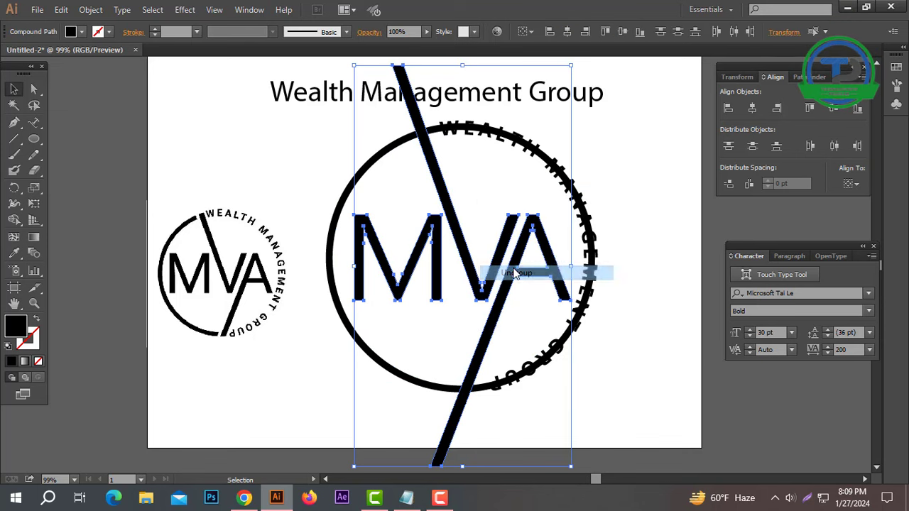
pyautogui.click(659, 220)
# Step: Color the circle and its ring text red, #FF0000
pyautogui.click(495, 275)
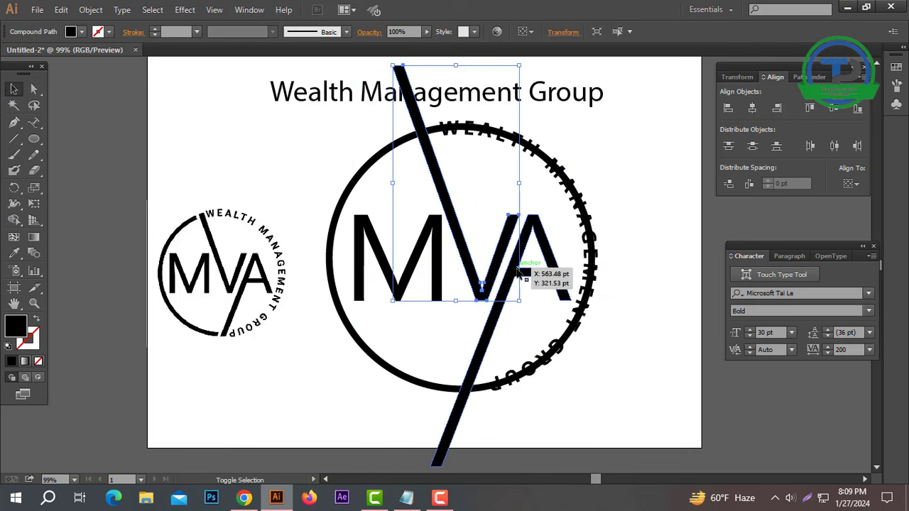
pyautogui.keyDown('shift'); pyautogui.click(517, 271); pyautogui.keyUp('shift')
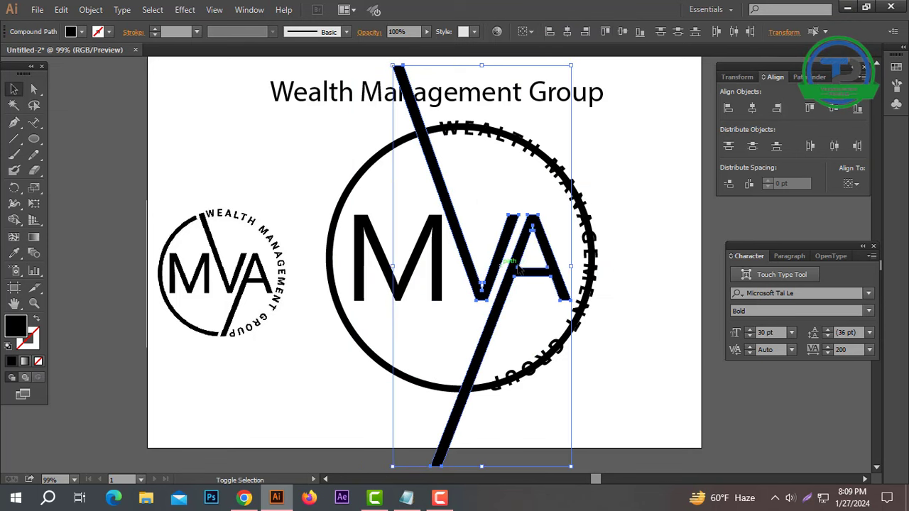
pyautogui.keyDown('shift'); pyautogui.click(382, 172); pyautogui.keyUp('shift')
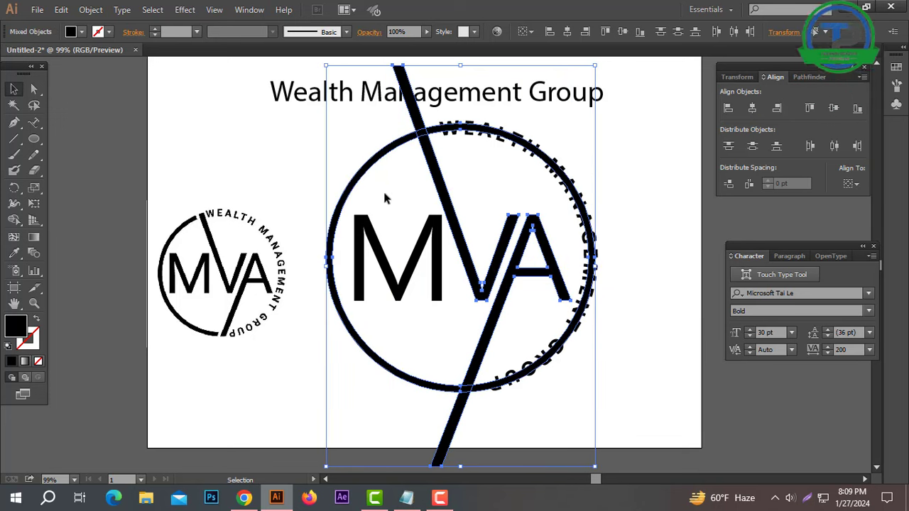
pyautogui.click(815, 77)
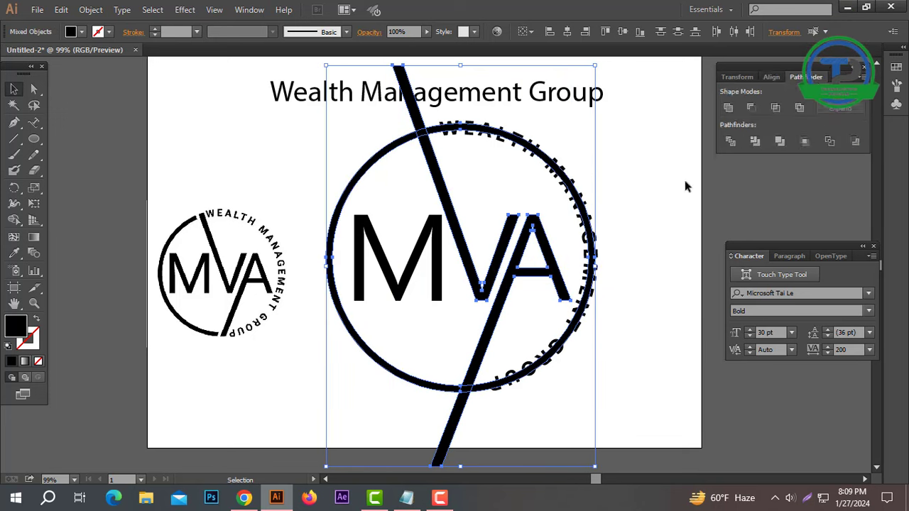
pyautogui.click(384, 179)
pyautogui.click(334, 213)
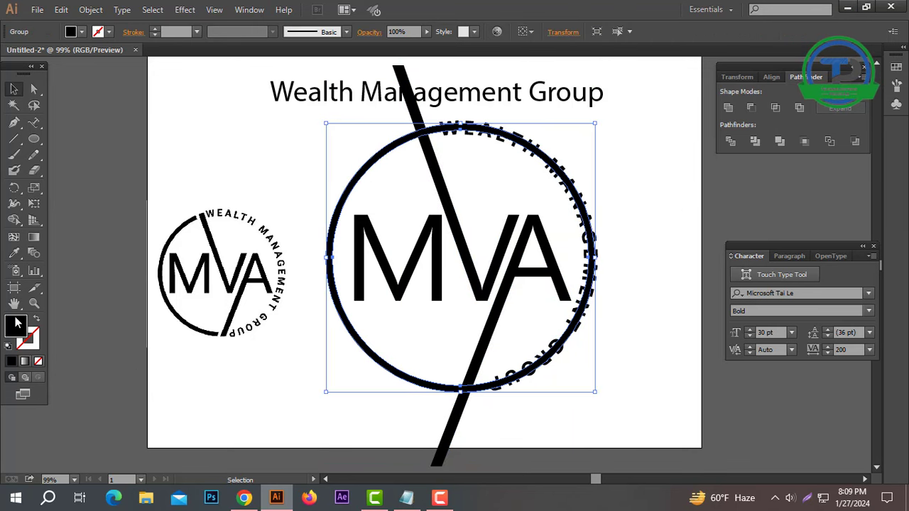
pyautogui.doubleClick(18, 323)
pyautogui.write('ff0000')
pyautogui.click(601, 165)
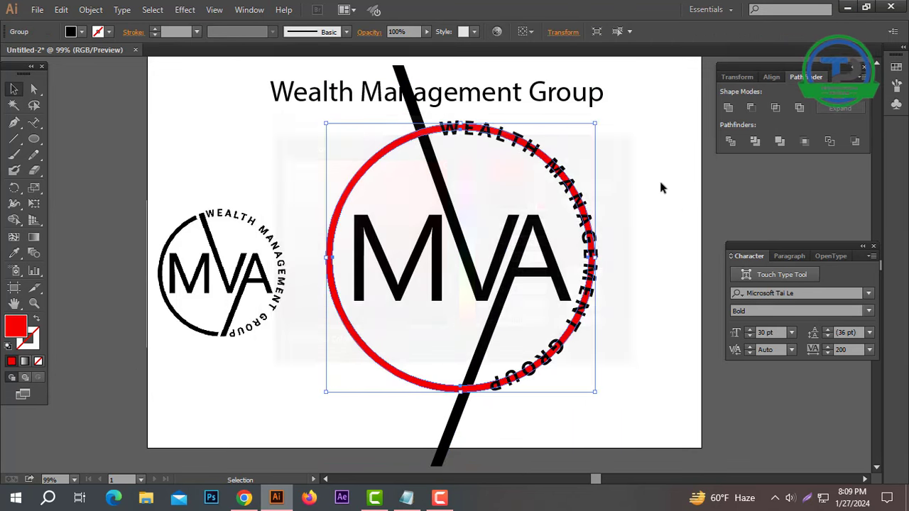
pyautogui.click(671, 172)
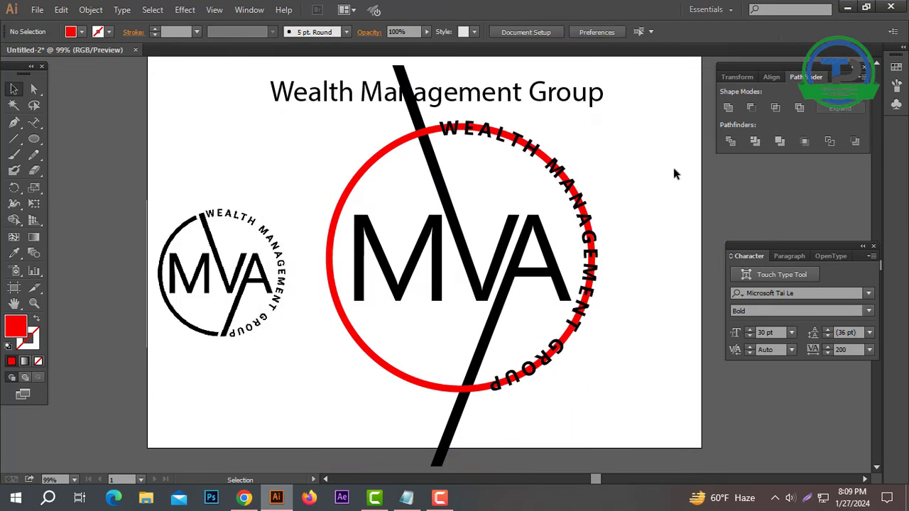
# Step: Divide the diagonal stroke and red circle with Pathfinder, then ungroup the pieces
pyautogui.click(496, 284)
pyautogui.keyDown('shift'); pyautogui.click(486, 286); pyautogui.keyUp('shift')
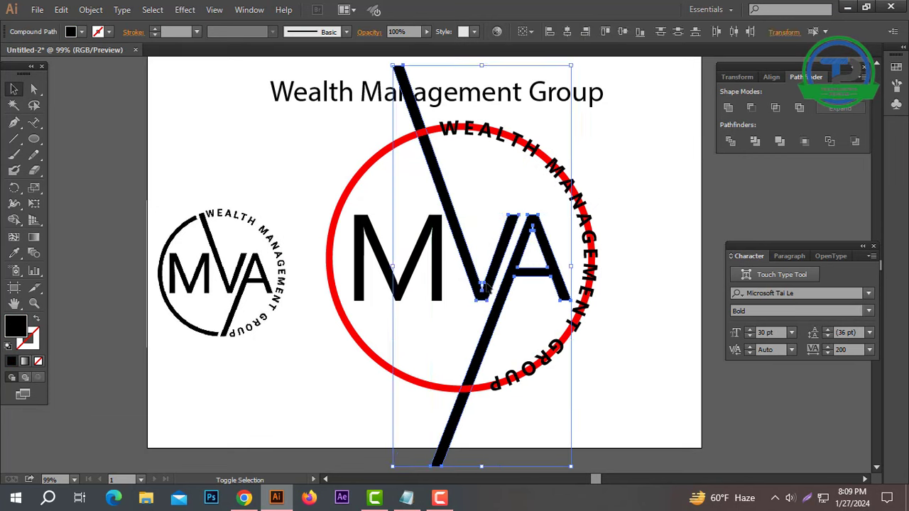
pyautogui.keyDown('shift'); pyautogui.click(377, 165); pyautogui.keyUp('shift')
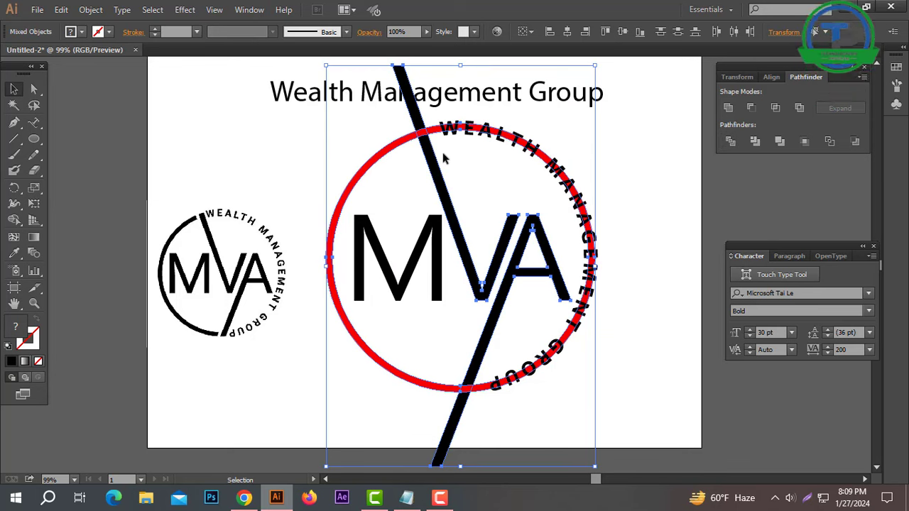
pyautogui.click(732, 142)
pyautogui.rightClick(640, 147)
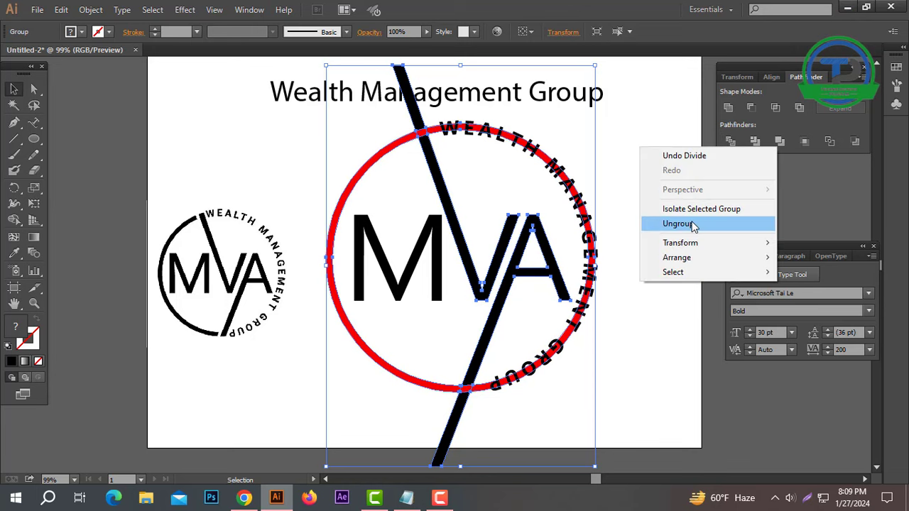
pyautogui.click(689, 224)
# Step: Delete the two line pieces sticking out beyond the circle
pyautogui.moveTo(410, 99); pyautogui.dragTo(282, 131)
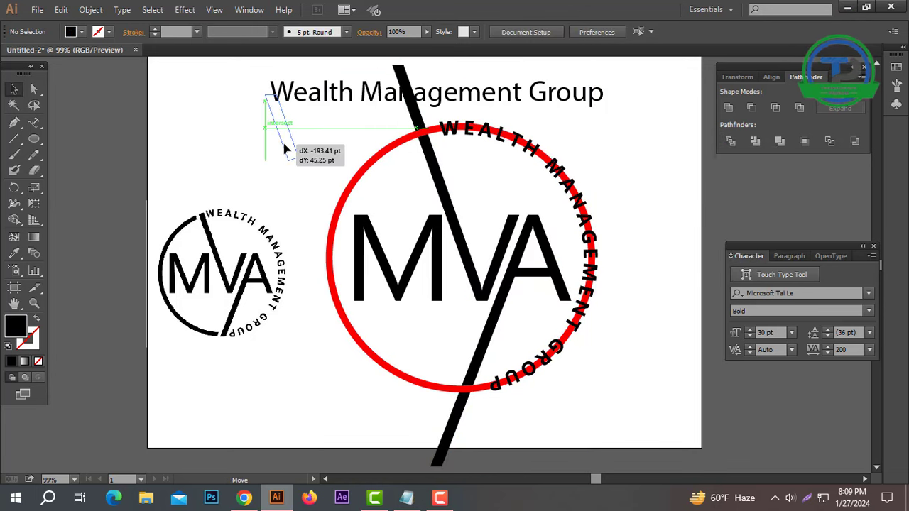
pyautogui.moveTo(454, 424); pyautogui.dragTo(234, 140)
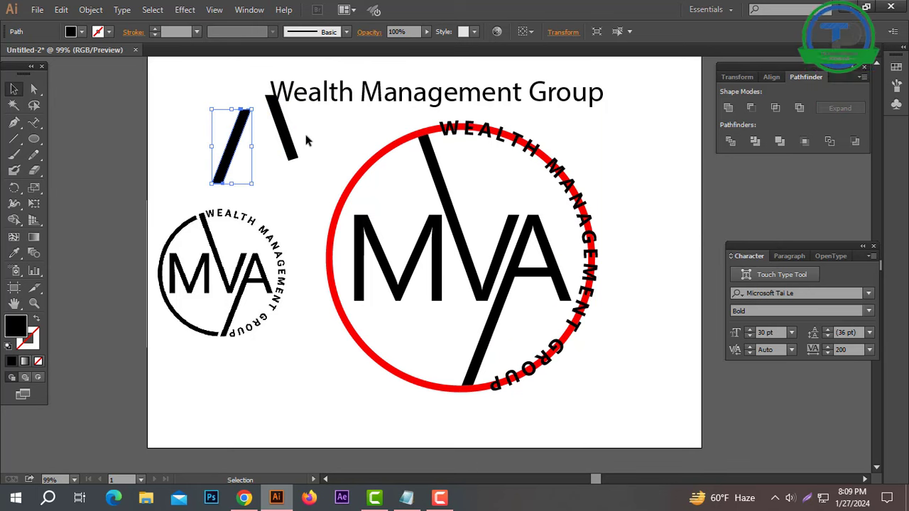
pyautogui.keyDown('shift'); pyautogui.click(284, 132); pyautogui.keyUp('shift')
pyautogui.press('Delete')
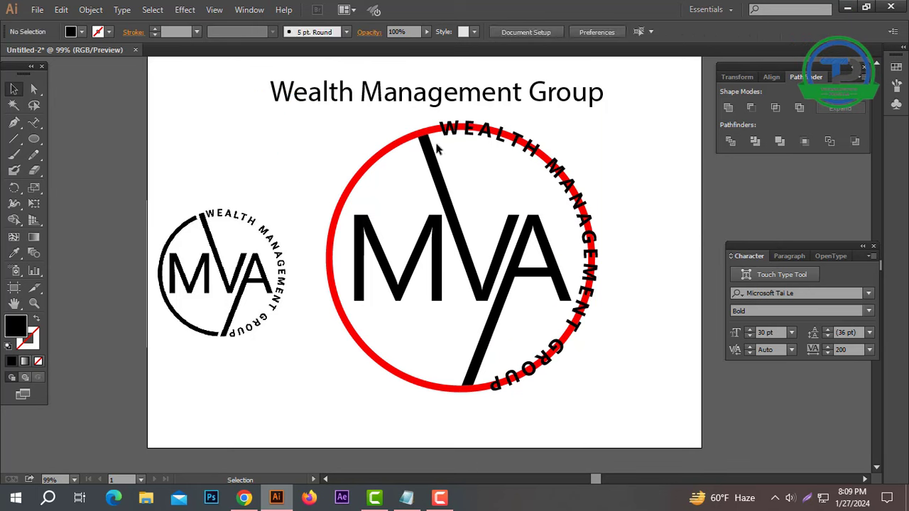
pyautogui.click(423, 133)
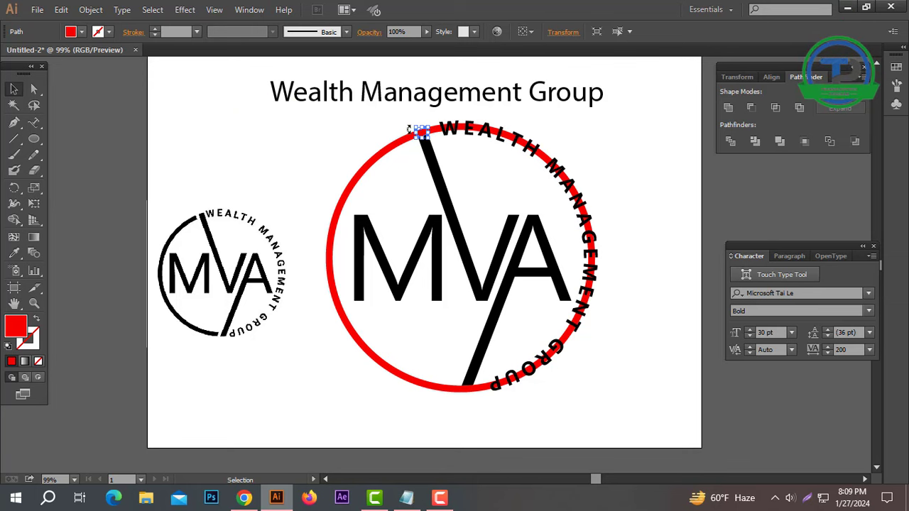
# Step: Apply Offset Path to the small red ring piece at the top of the circle
pyautogui.click(90, 9)
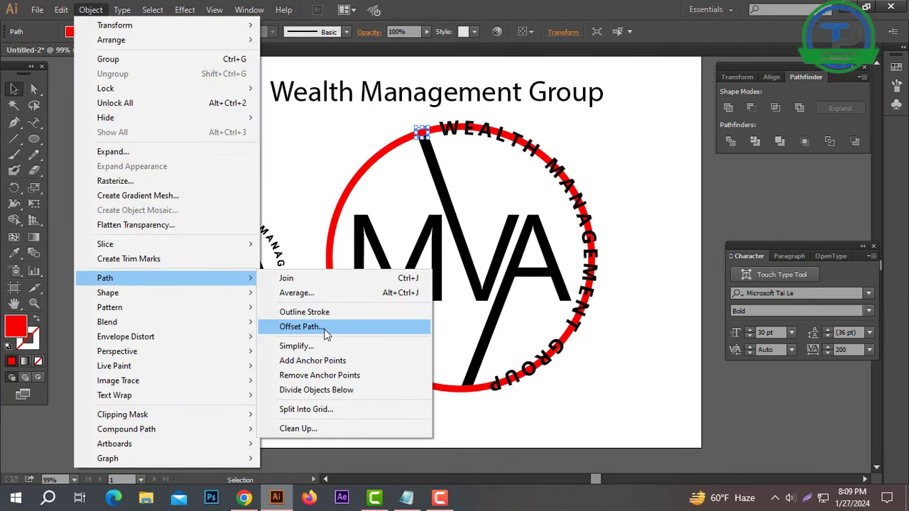
pyautogui.click(327, 332)
pyautogui.press('Return')
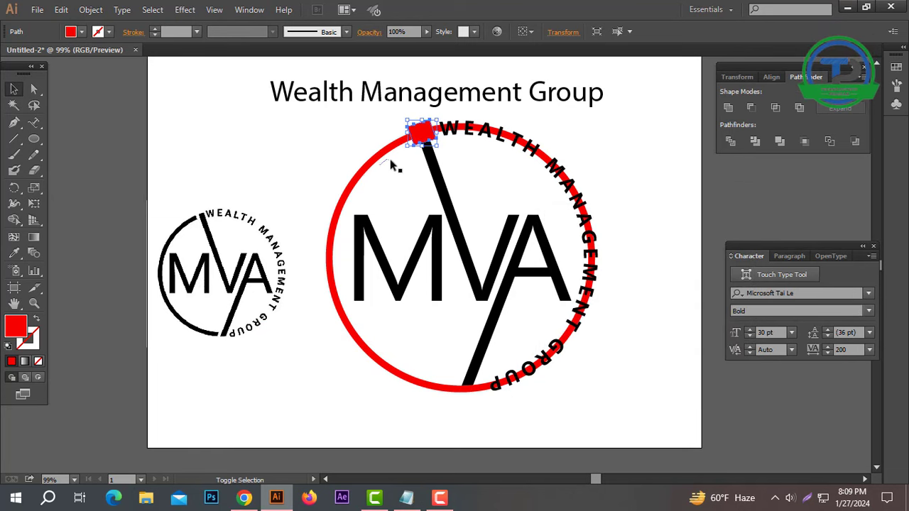
pyautogui.hotkey('ctrl', 'z')
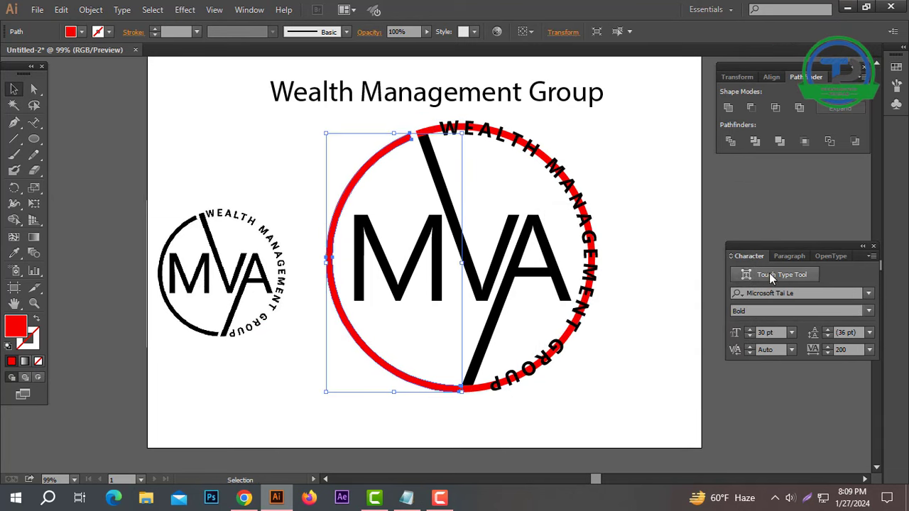
pyautogui.click(746, 274)
# Step: Offset the tiny ring piece at the bottom beside the diagonal stroke
pyautogui.press('v')
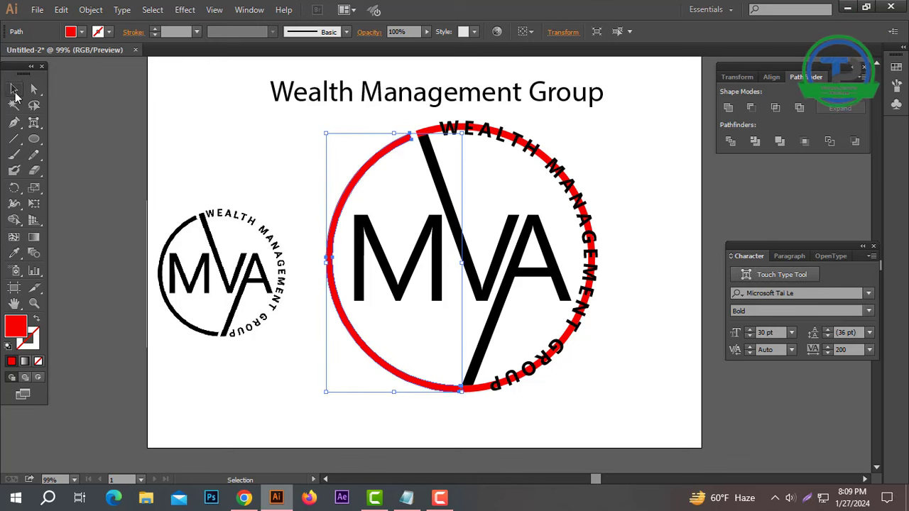
pyautogui.click(468, 419)
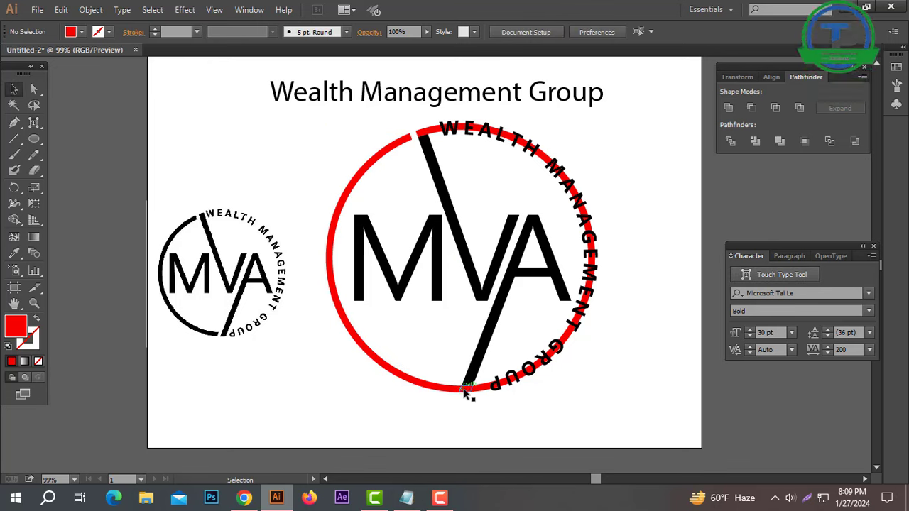
pyautogui.moveTo(444, 401); pyautogui.dragTo(476, 381)
pyautogui.click(90, 10)
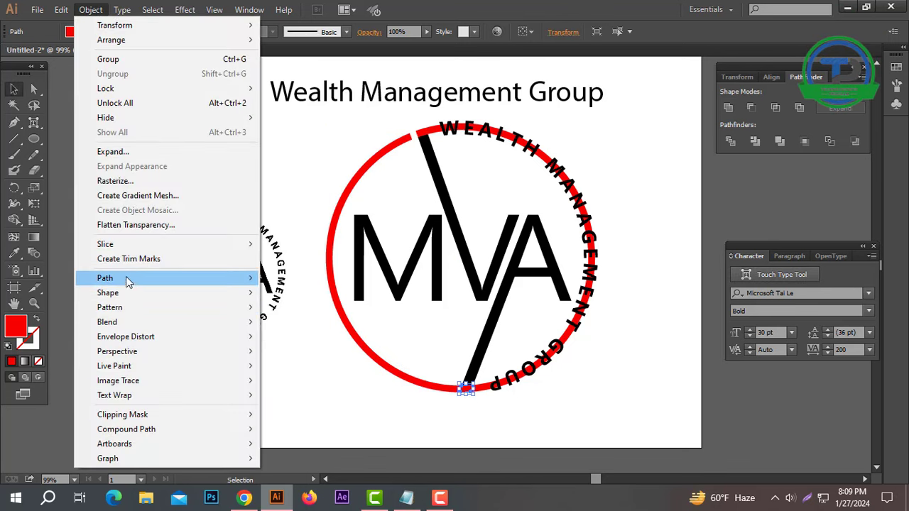
pyautogui.click(320, 326)
pyautogui.press('Return')
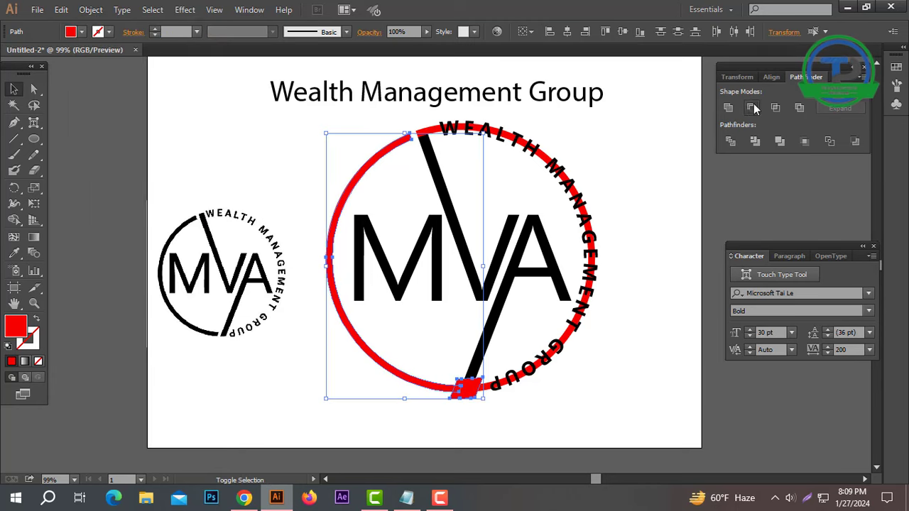
pyautogui.click(632, 320)
pyautogui.moveTo(463, 388); pyautogui.dragTo(371, 346)
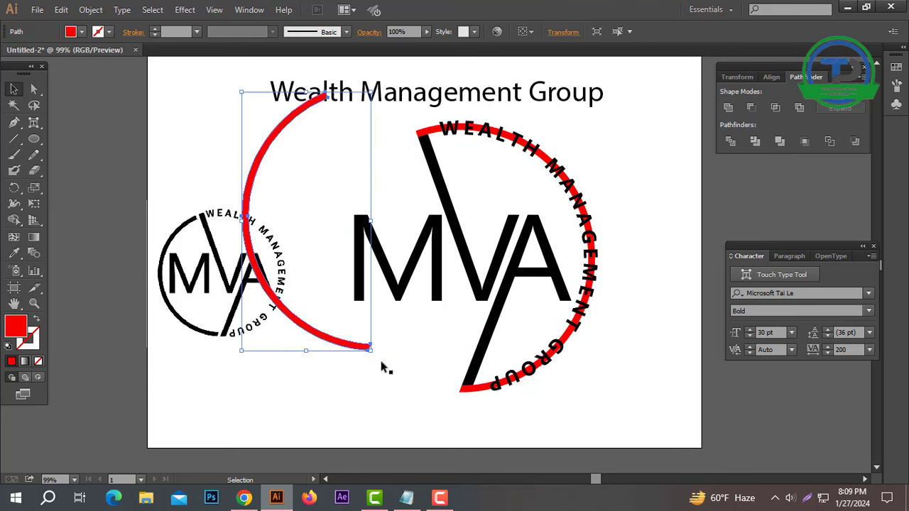
pyautogui.hotkey('ctrl', 'z')
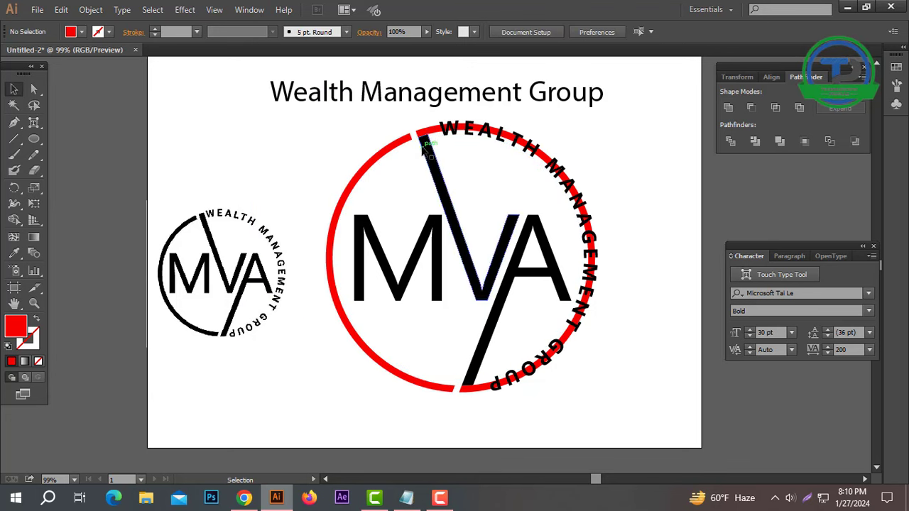
# Step: Select the red ring's right-hand part beneath the curved text
pyautogui.moveTo(417, 143); pyautogui.dragTo(136, 144)
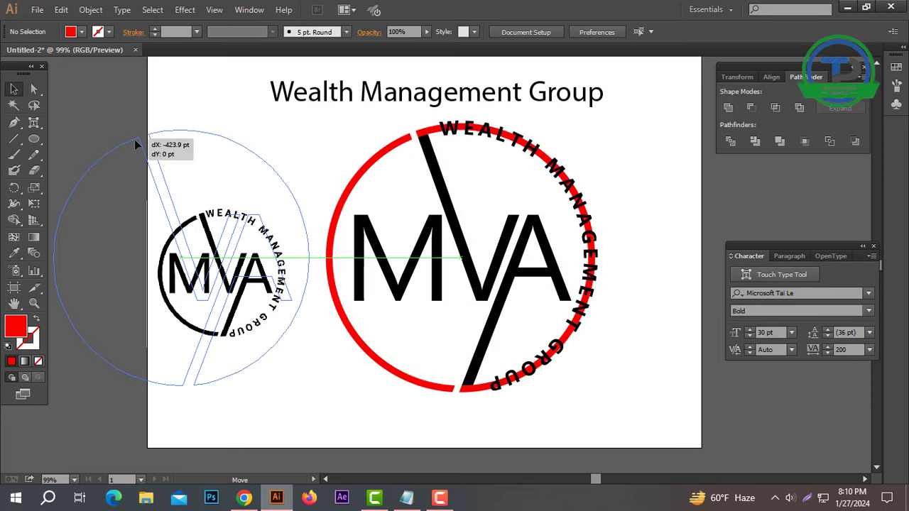
pyautogui.hotkey('ctrl', 'z')
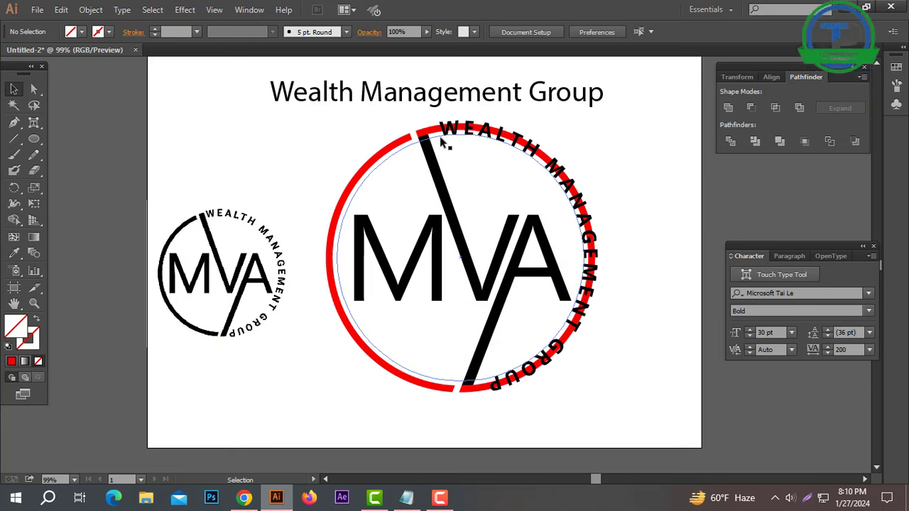
pyautogui.click(441, 131)
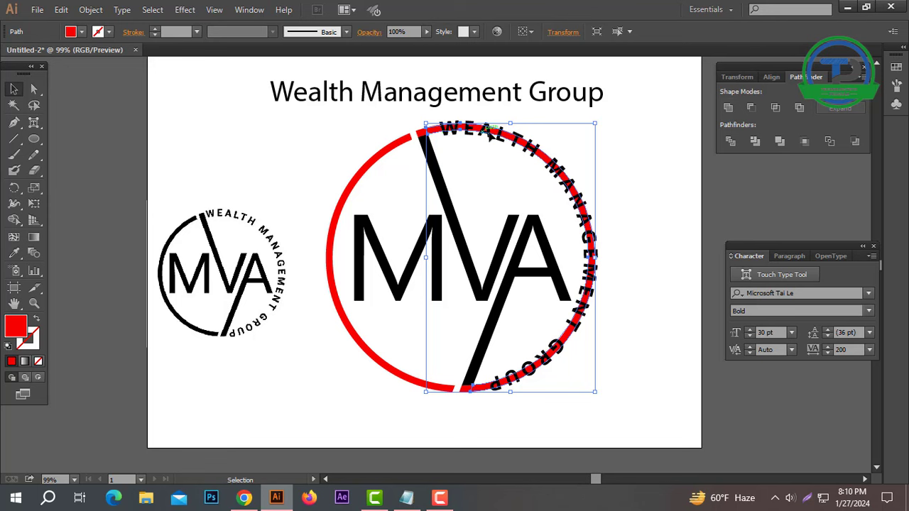
pyautogui.click(652, 283)
# Step: Select the diagonal stroke with the small top and bottom ring pieces and zoom in
pyautogui.click(466, 389)
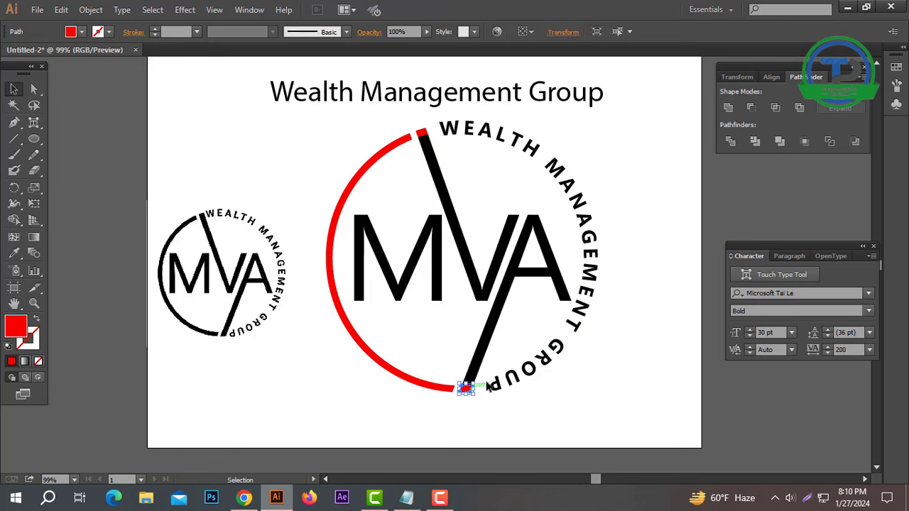
pyautogui.keyDown('shift'); pyautogui.click(485, 361); pyautogui.keyUp('shift')
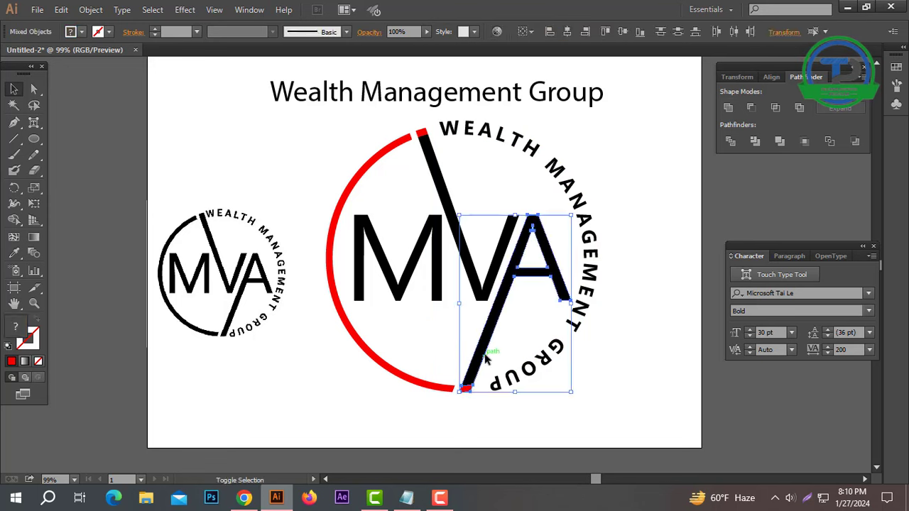
pyautogui.keyDown('shift'); pyautogui.click(422, 133); pyautogui.keyUp('shift')
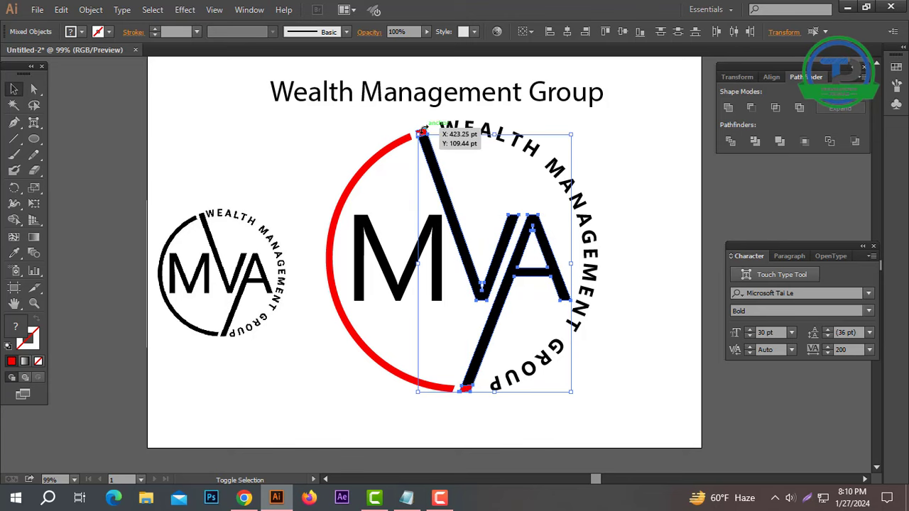
pyautogui.hotkey('ctrl', '+')
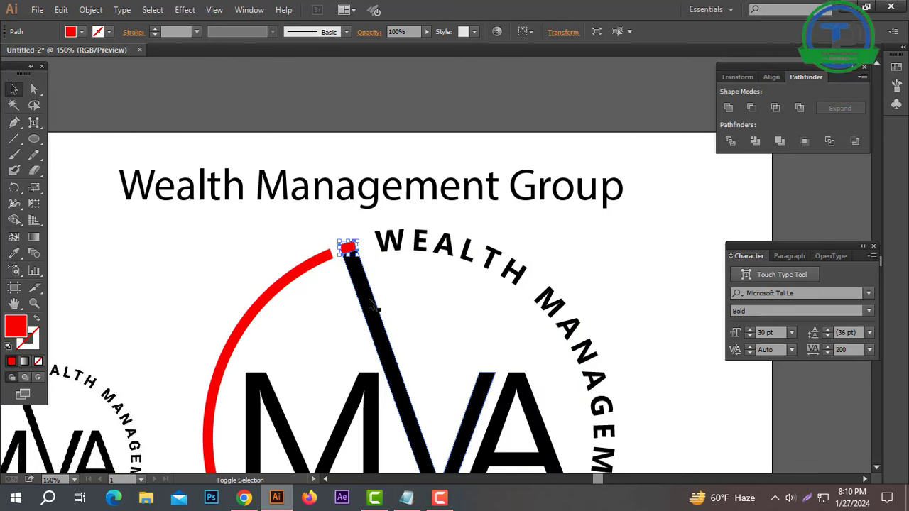
# Step: Select the red VA letters and diagonal stroke group
pyautogui.keyDown('shift'); pyautogui.click(544, 412); pyautogui.keyUp('shift')
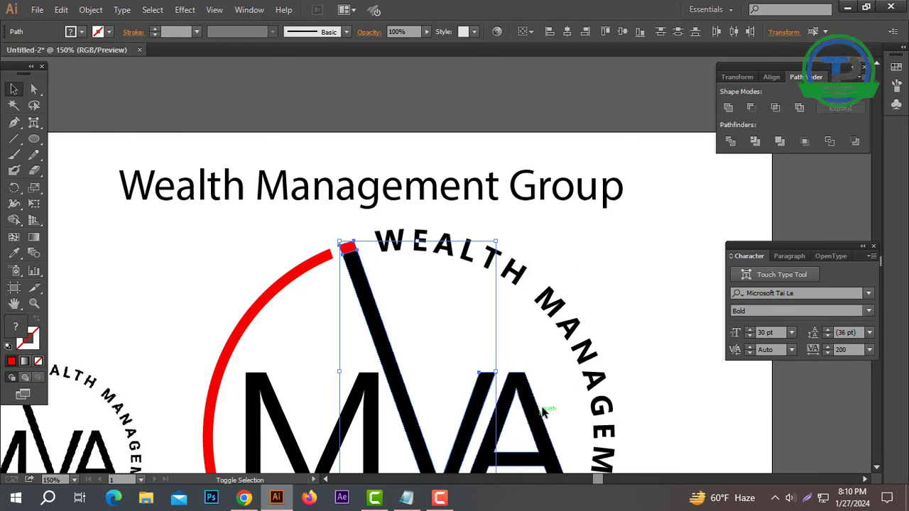
pyautogui.click(729, 107)
pyautogui.scroll(-5, 370, 431)
pyautogui.keyDown('shift'); pyautogui.click(486, 391); pyautogui.keyUp('shift')
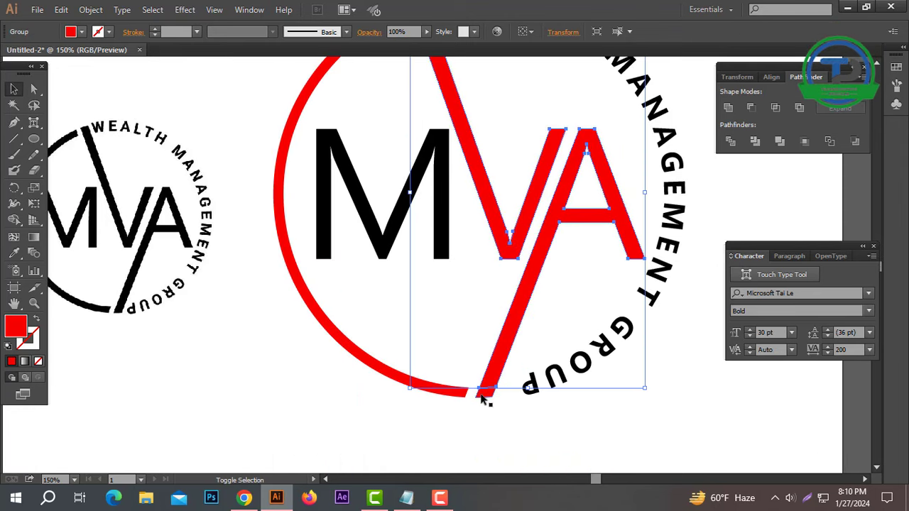
pyautogui.click(729, 107)
pyautogui.click(559, 229)
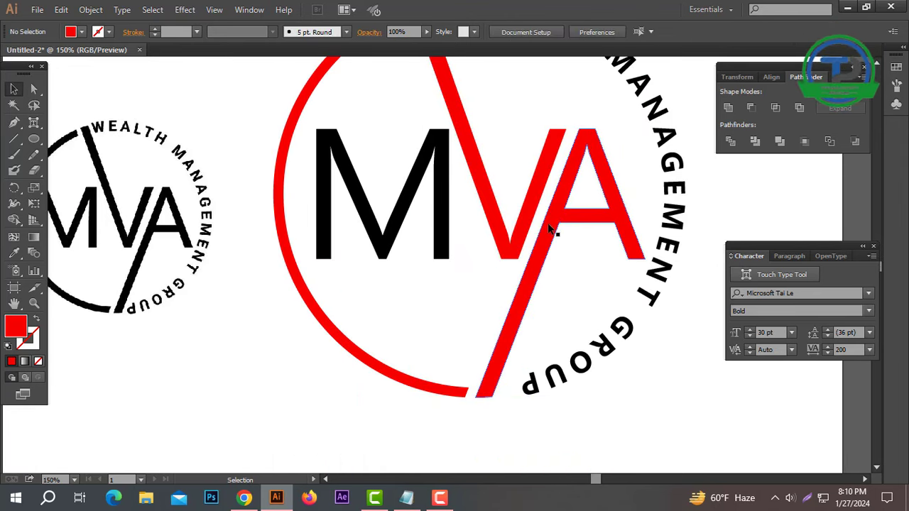
pyautogui.click(526, 226)
# Step: Sample black from the small reference logo onto the VA group and view at 100%
pyautogui.click(13, 254)
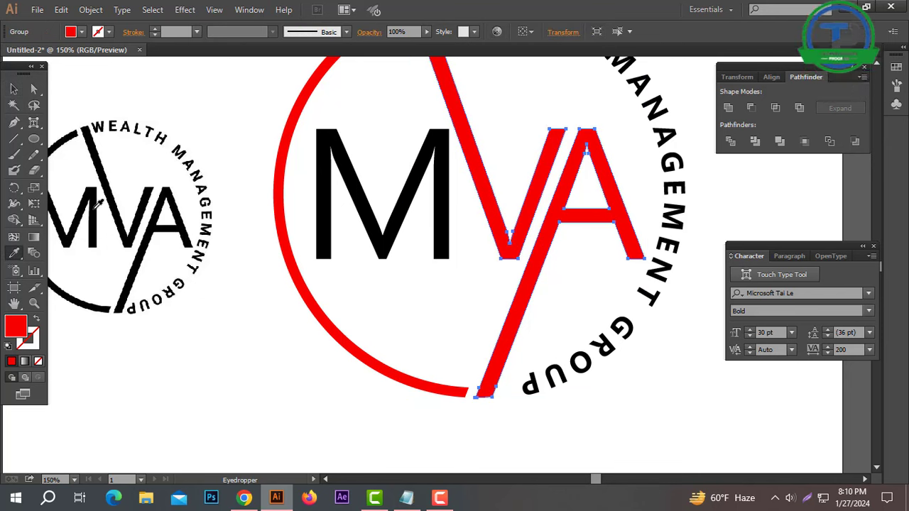
pyautogui.click(92, 206)
pyautogui.click(15, 91)
pyautogui.click(341, 376)
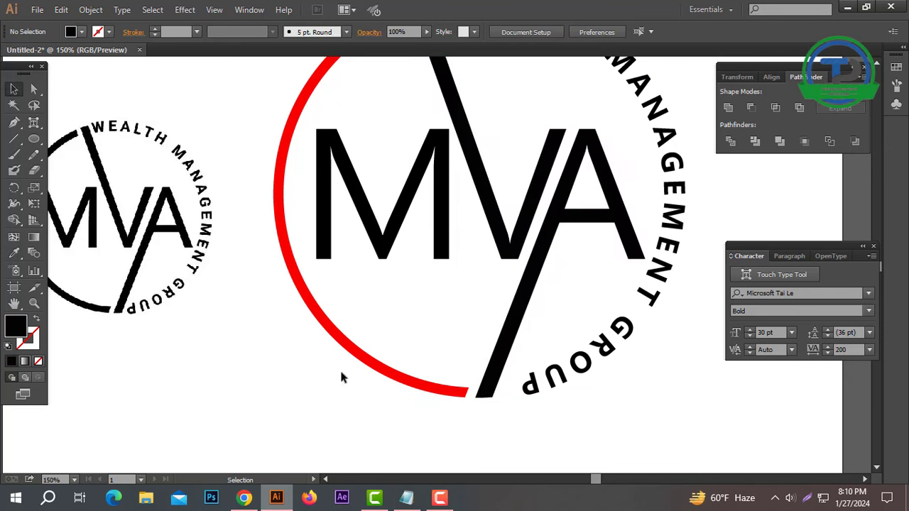
pyautogui.keyDown('alt'); pyautogui.click(554, 253); pyautogui.keyUp('alt')
pyautogui.hotkey('ctrl', '1')
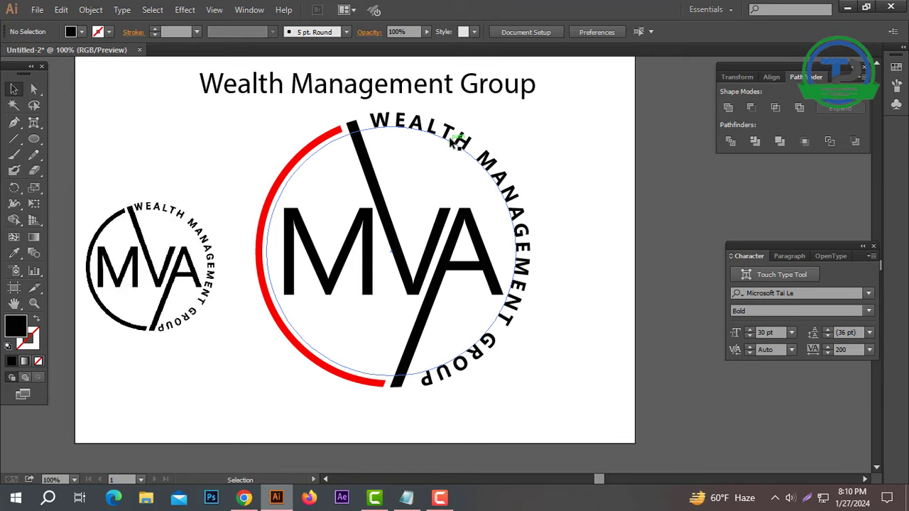
# Step: Reduce the curved WEALTH MANAGEMENT GROUP text to 26 pt
pyautogui.click(434, 136)
pyautogui.click(428, 219)
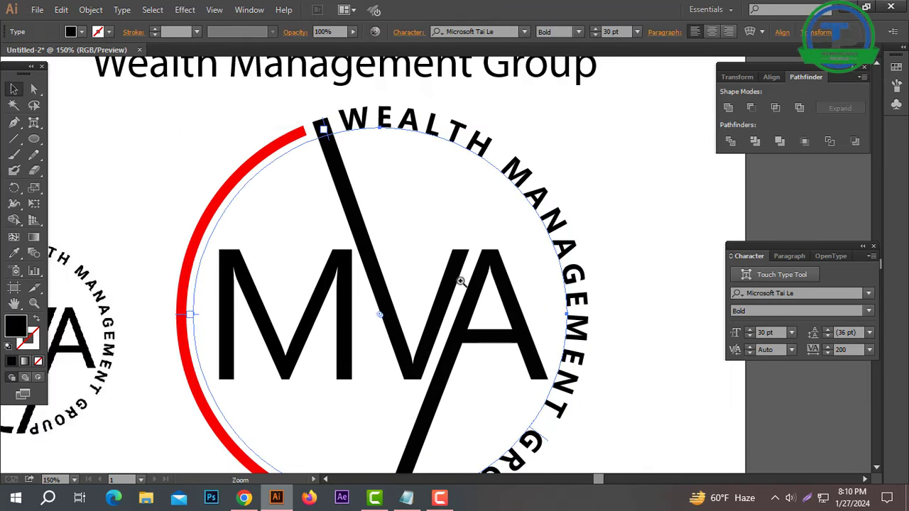
pyautogui.moveTo(483, 326); pyautogui.dragTo(480, 269)
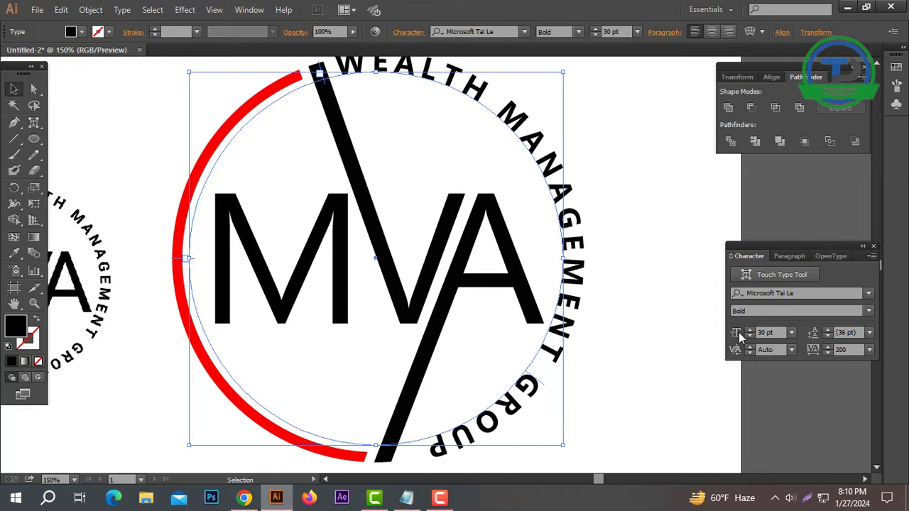
pyautogui.click(749, 335)
pyautogui.click(750, 335)
pyautogui.click(750, 335)
pyautogui.click(749, 335)
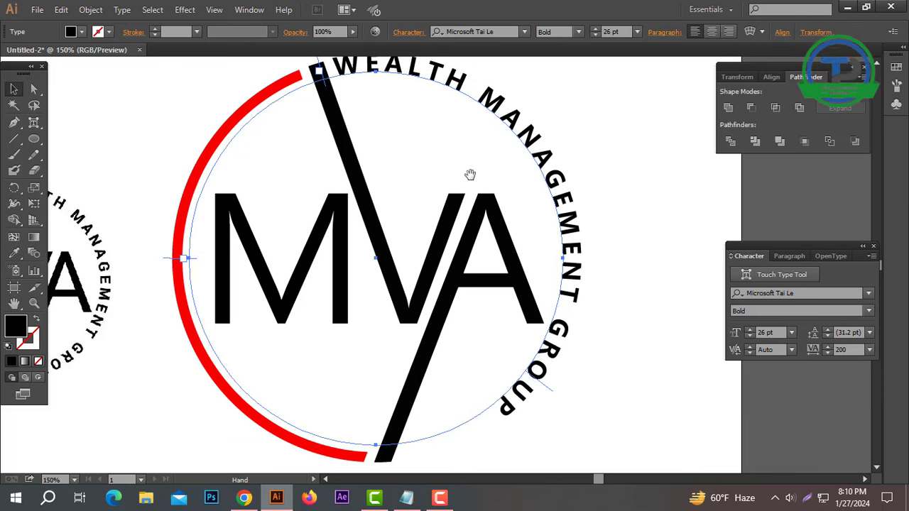
pyautogui.moveTo(444, 163); pyautogui.dragTo(441, 182)
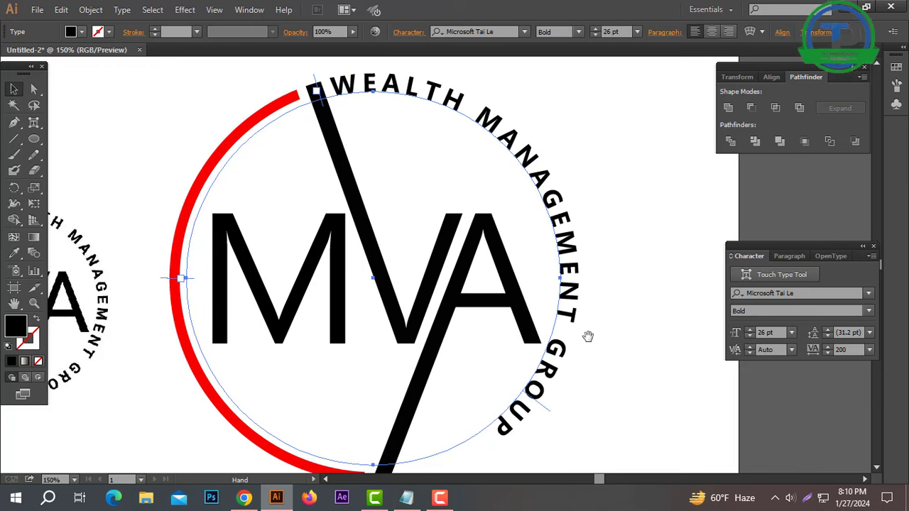
pyautogui.moveTo(581, 397); pyautogui.dragTo(587, 334)
# Step: Raise the curved text's tracking to 300, then 350, then 365
pyautogui.write('300')
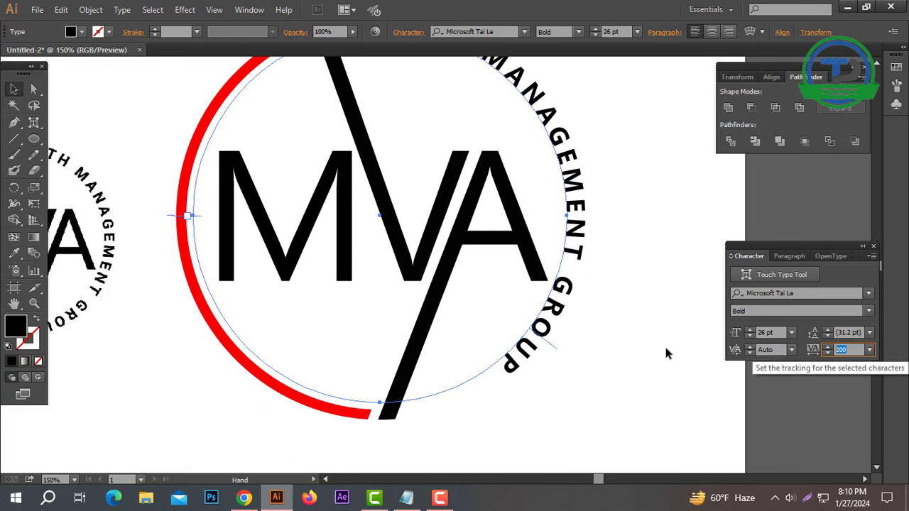
pyautogui.press('Return')
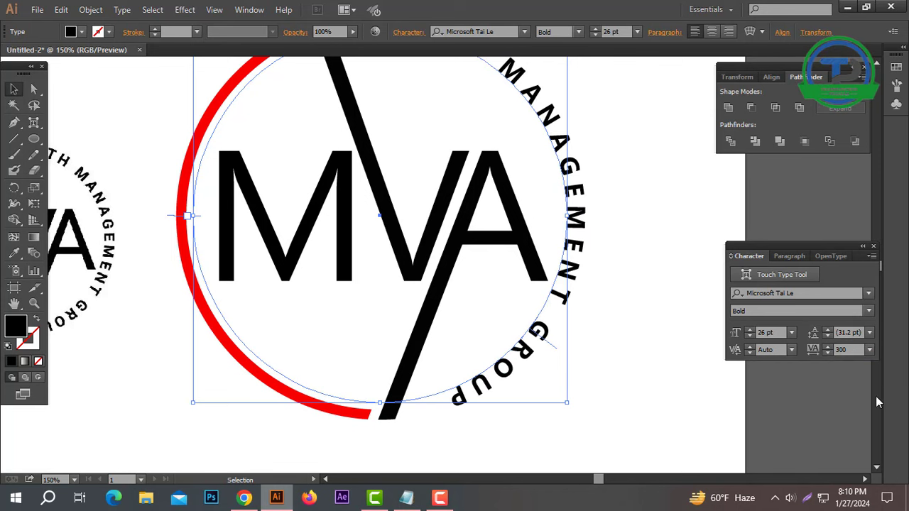
pyautogui.write('350')
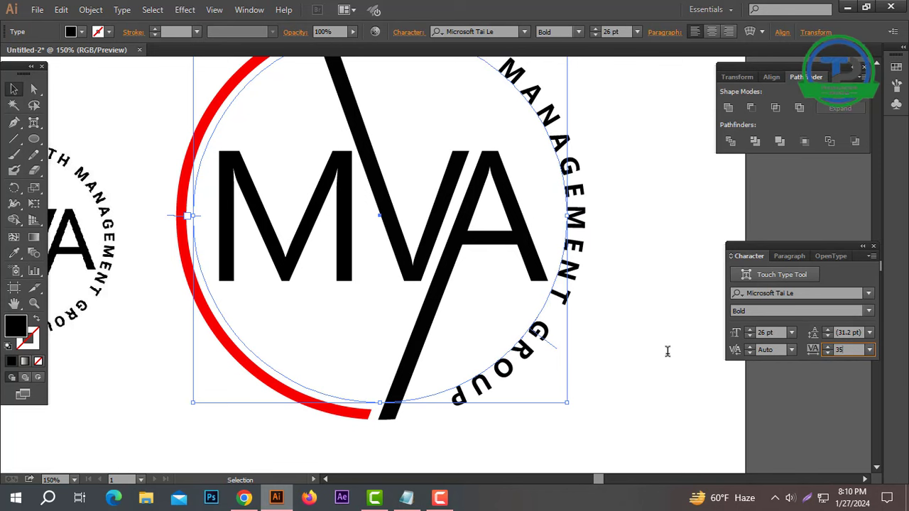
pyautogui.press('Return')
pyautogui.moveTo(618, 246); pyautogui.dragTo(625, 331)
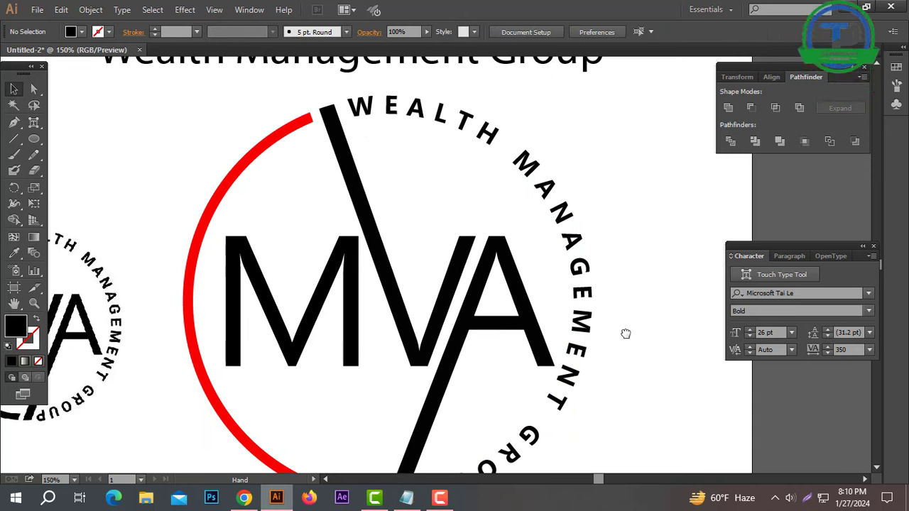
pyautogui.hotkey('ctrl', '-')
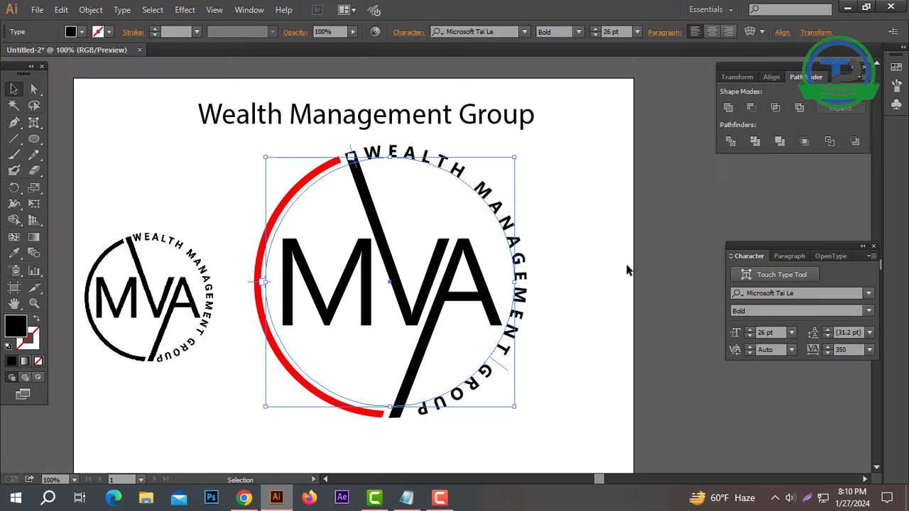
pyautogui.click(827, 347)
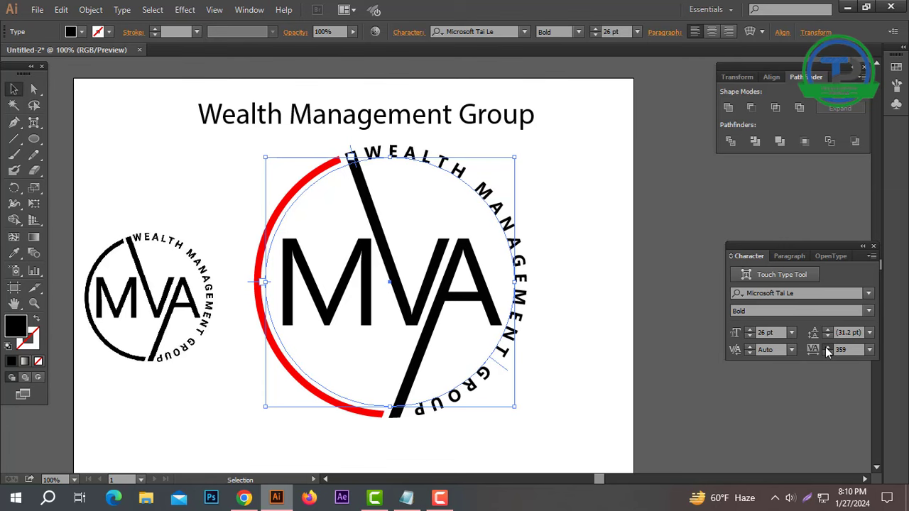
pyautogui.click(827, 347)
pyautogui.click(827, 347)
pyautogui.click(483, 219)
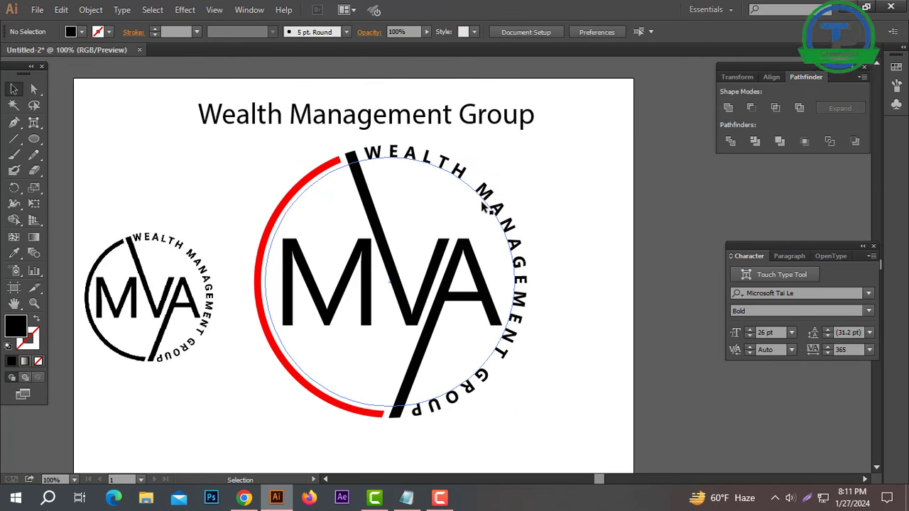
# Step: Convert the curved text to outlines and recolor the red arc black to match the small logo
pyautogui.rightClick(489, 203)
pyautogui.click(544, 292)
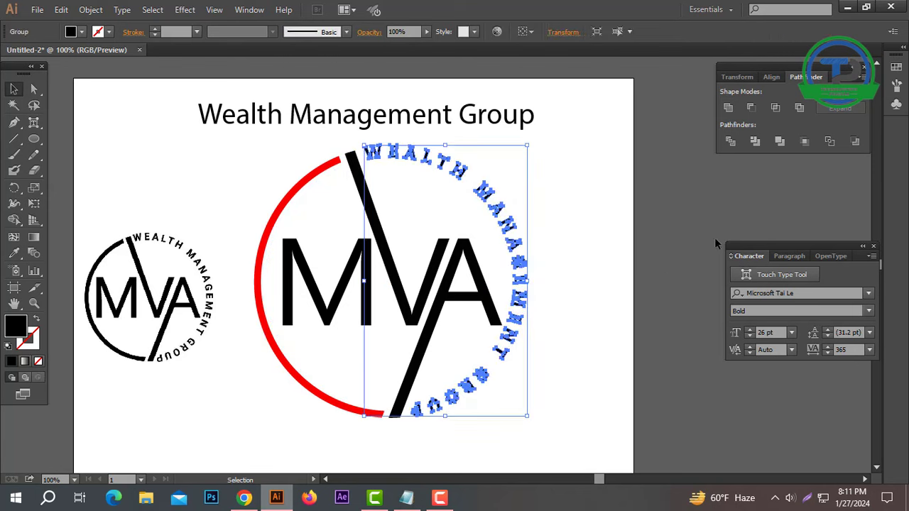
pyautogui.moveTo(643, 141); pyautogui.dragTo(253, 402)
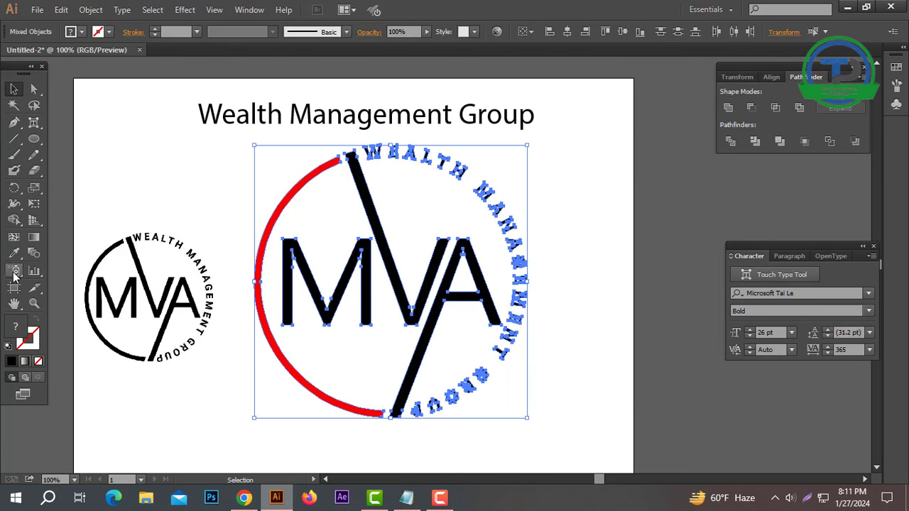
pyautogui.click(141, 283)
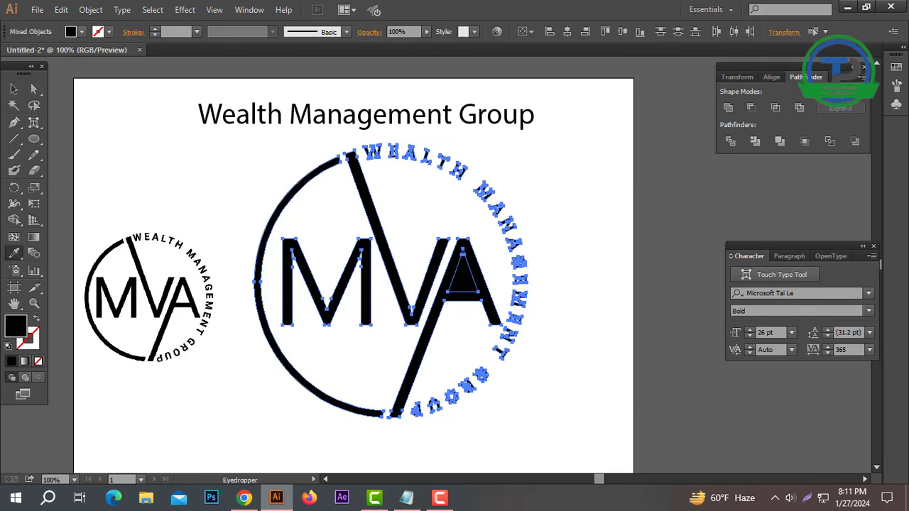
# Step: Delete the stray triangle inside the letter A
pyautogui.click(13, 89)
pyautogui.click(145, 150)
pyautogui.moveTo(473, 264); pyautogui.dragTo(561, 267)
pyautogui.press('Delete')
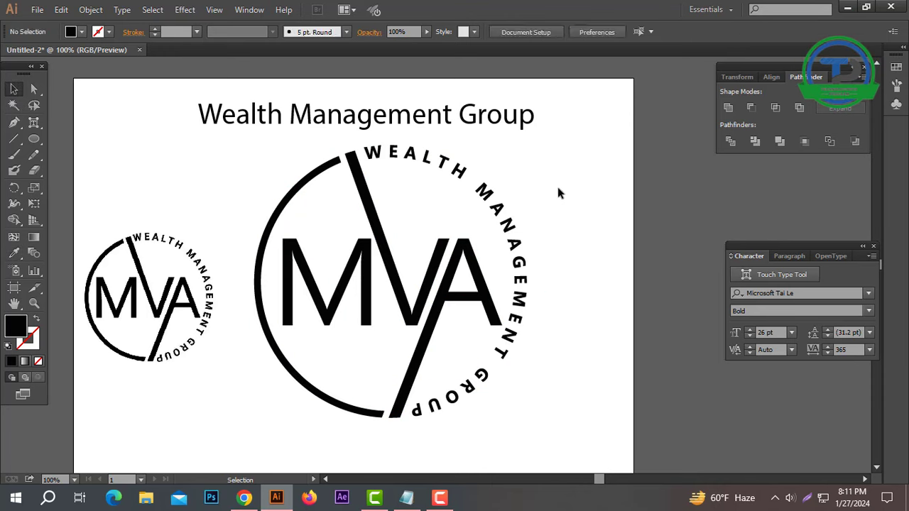
# Step: Delete the Wealth Management Group title and the small reference logo
pyautogui.click(301, 405)
pyautogui.press('a')
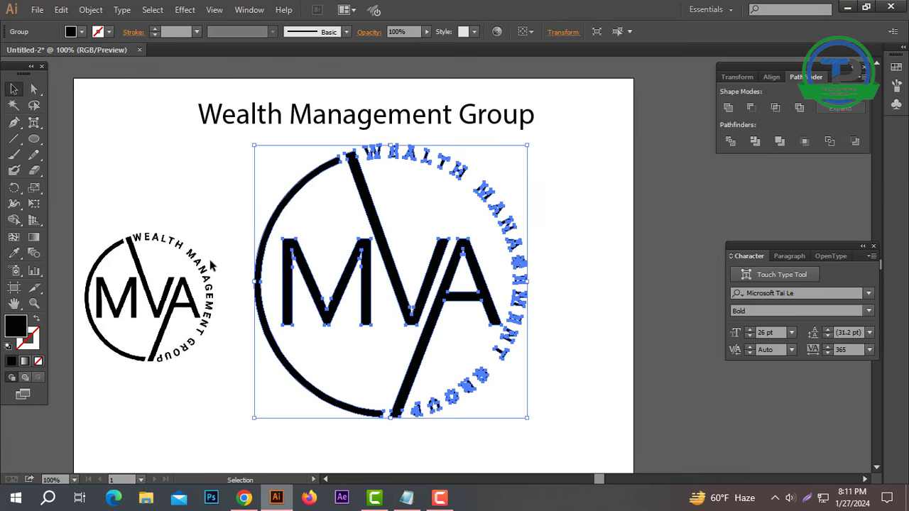
pyautogui.click(211, 266)
pyautogui.click(349, 127)
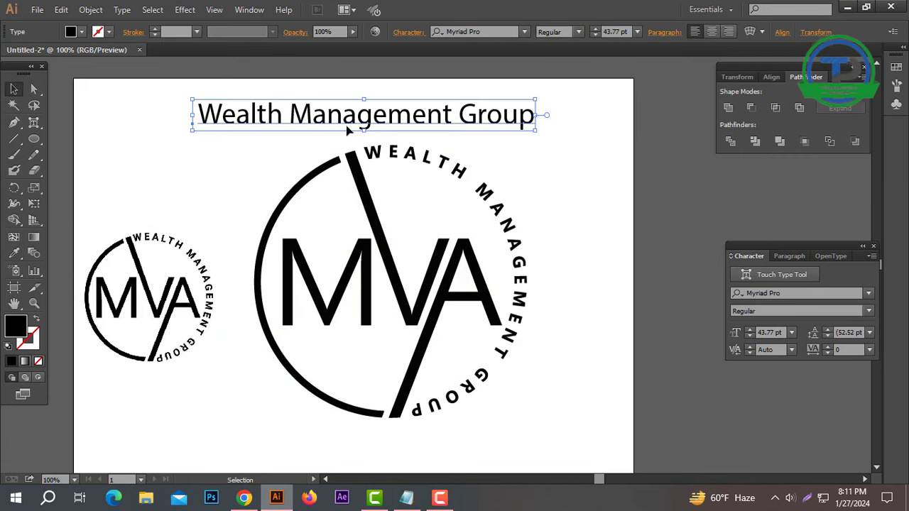
pyautogui.press('Delete')
pyautogui.click(174, 277)
pyautogui.press('Delete')
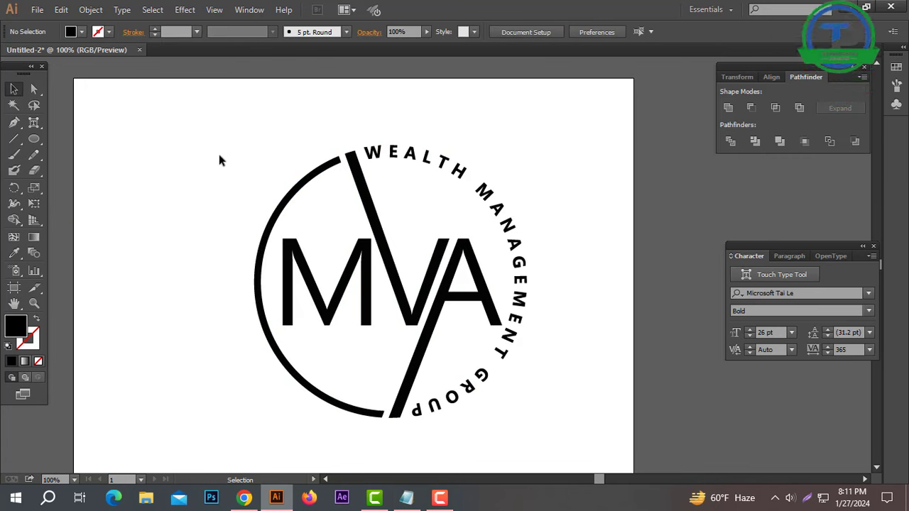
# Step: Fit the artboard in the window and deselect the finished MVA ring logo
pyautogui.moveTo(219, 154); pyautogui.dragTo(540, 426)
pyautogui.hotkey('ctrl', '0')
pyautogui.press('v')
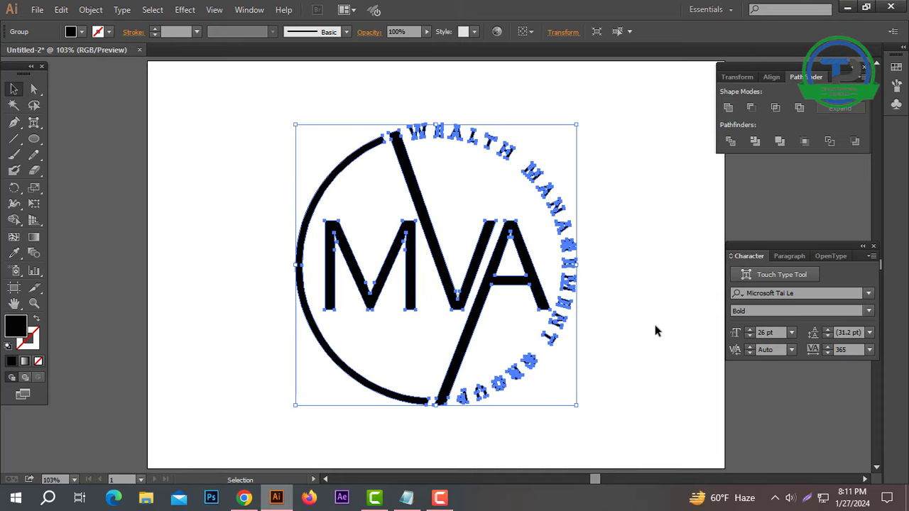
pyautogui.click(654, 321)
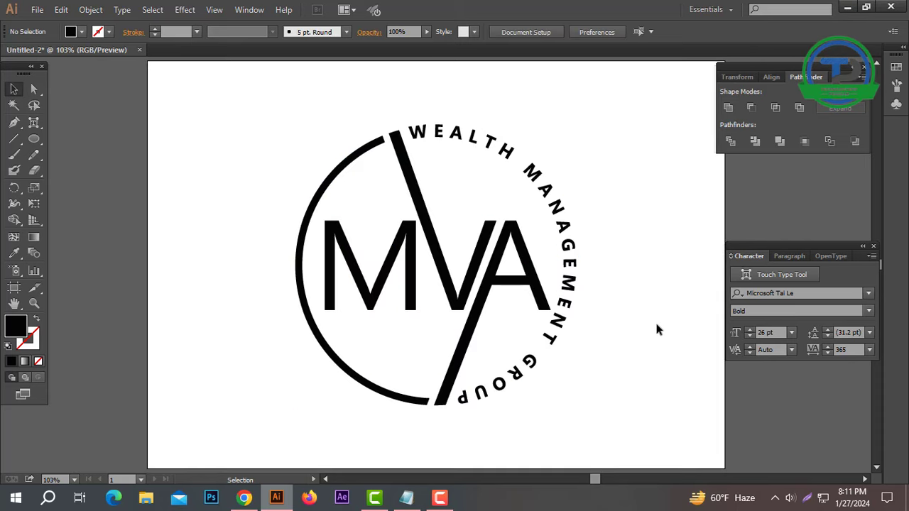